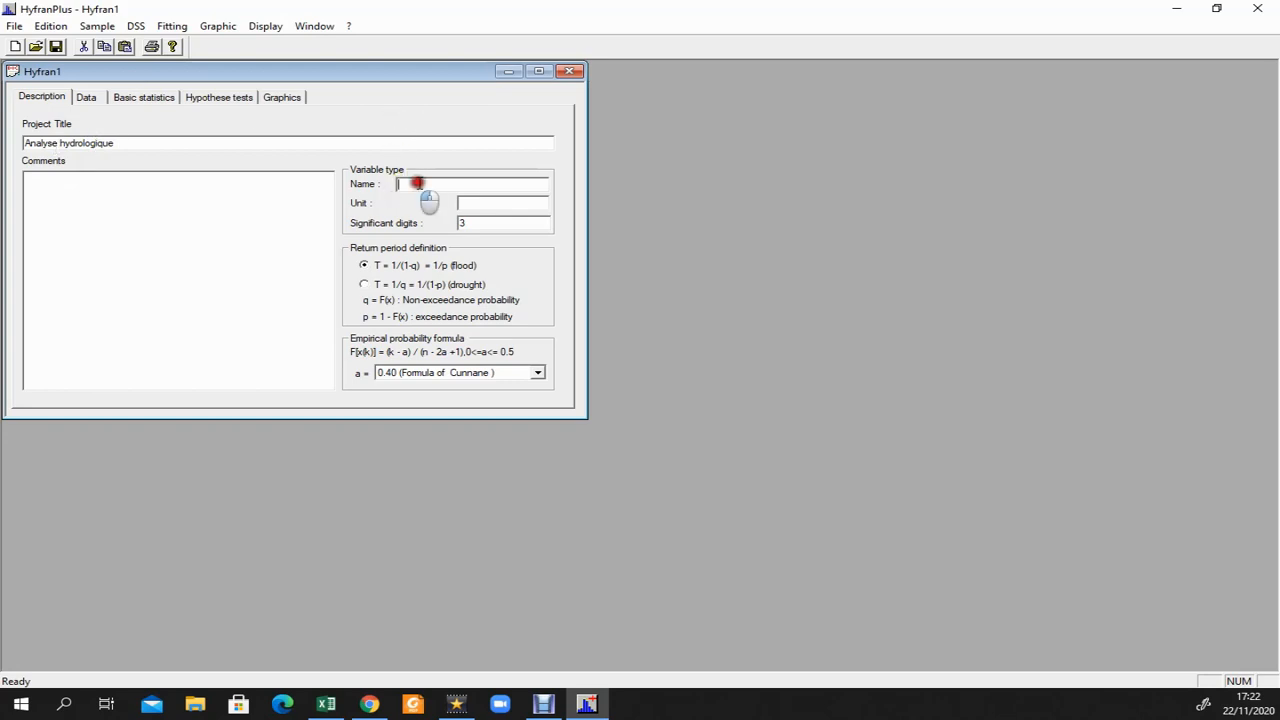
Switch to the Data test workbook in Excel and copy the title text "Débits journaliers maximums annuels" from cell A1.
left_click(325, 704)
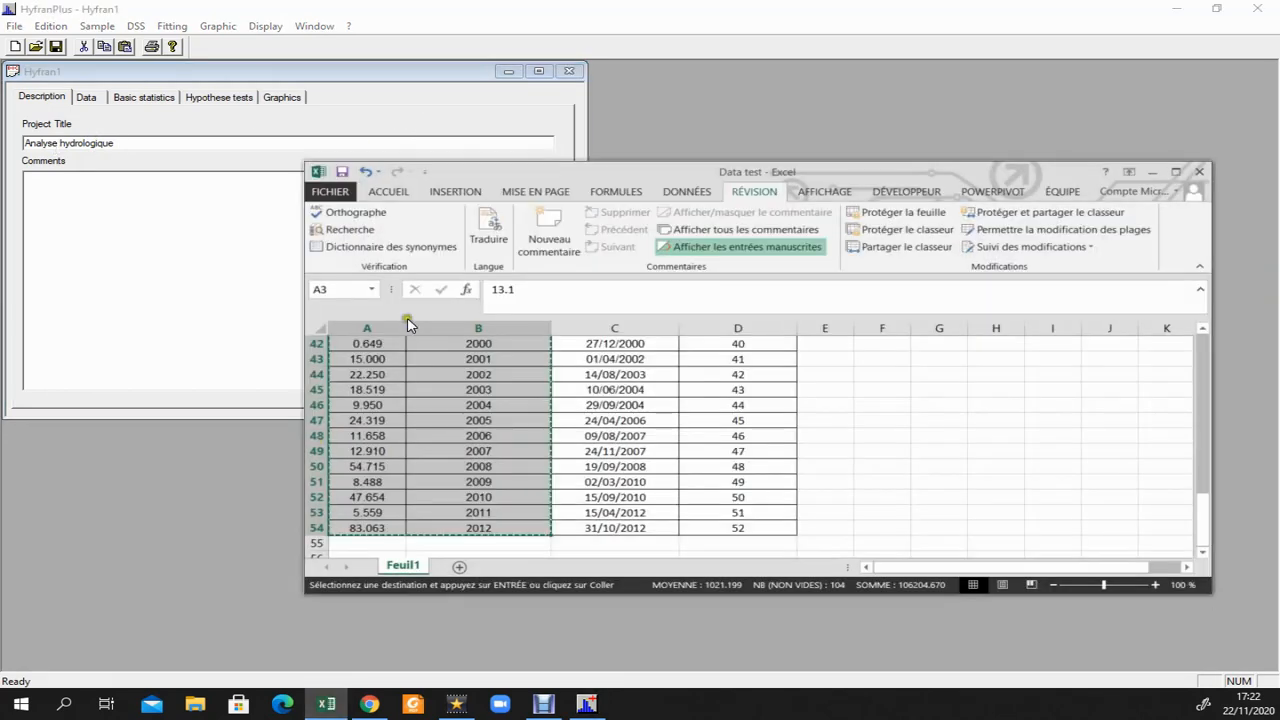
scroll(462, 413, "down", 5)
scroll(462, 413, "up", 6)
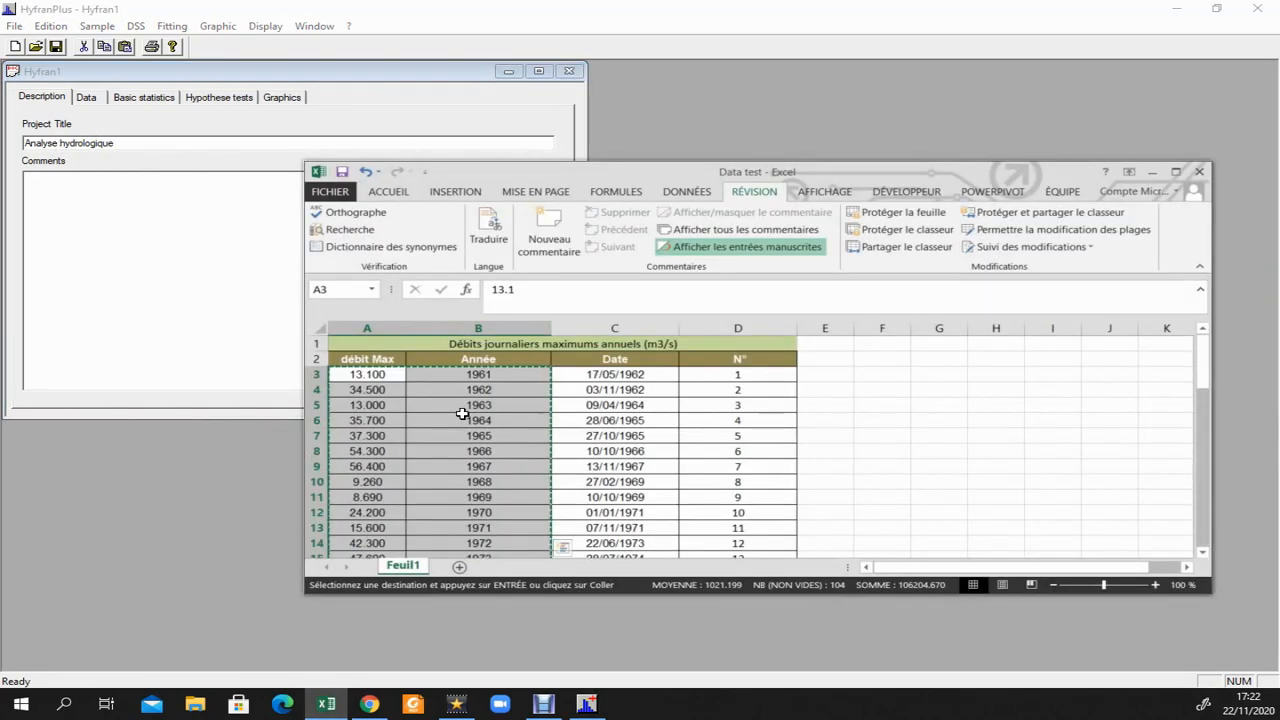
double_click(450, 344)
left_click_drag(450, 344, 650, 349)
key("ctrl+c")
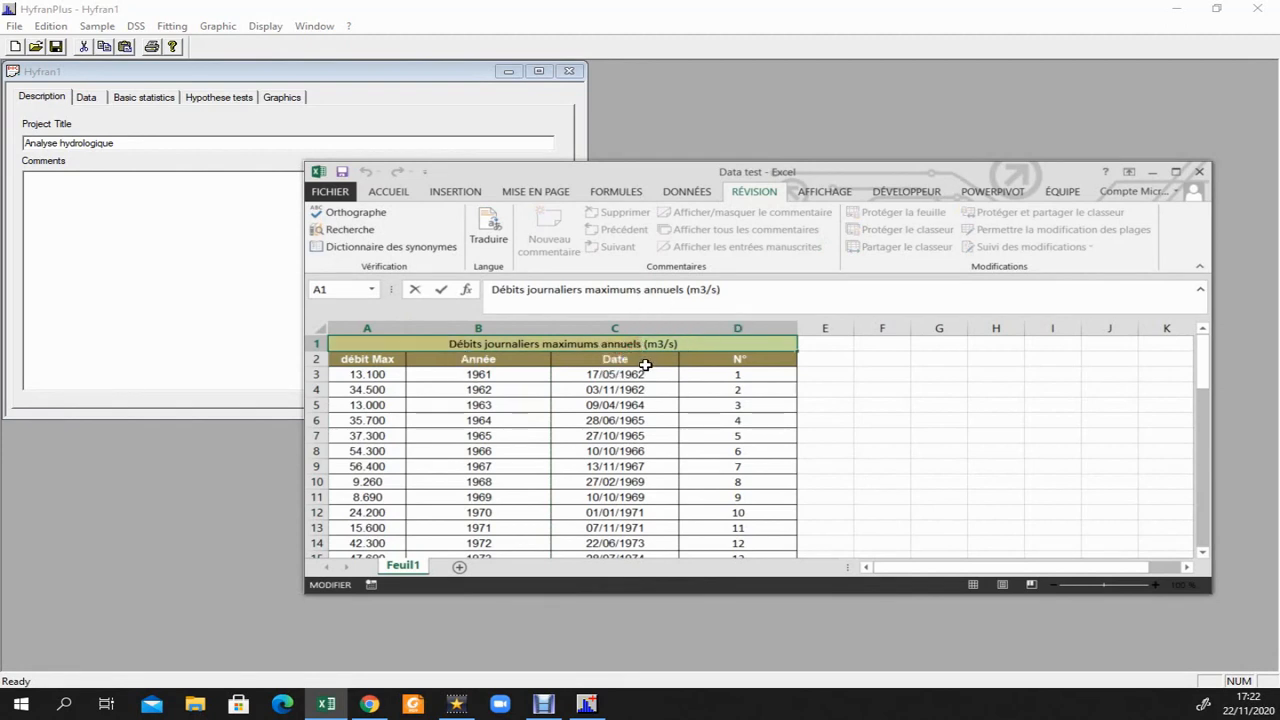
Back in HyfranPlus, name the variable "Débits journaliers maximums annuels" and set its unit to m3/s.
left_click(224, 175)
left_click(510, 202)
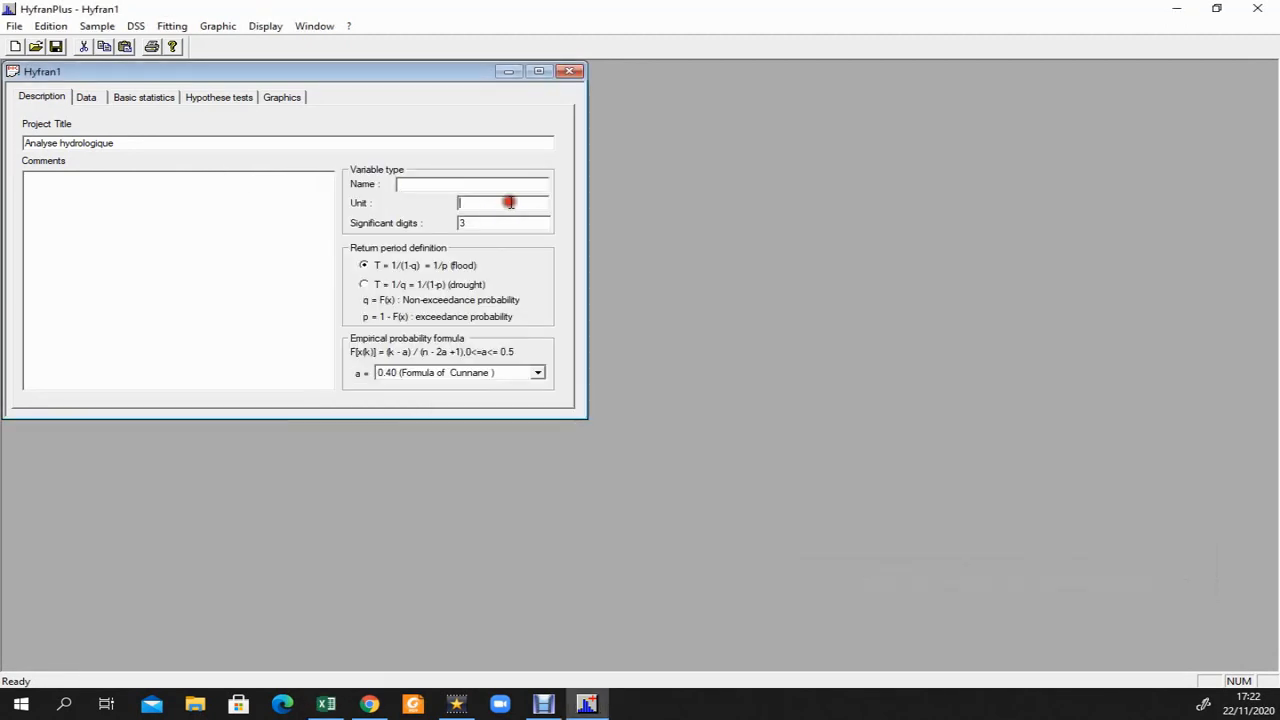
left_click(497, 185)
key("ctrl+v")
left_click(488, 207)
Set the empirical probability formula's parameter a to 0.50 (Formula of Hazen).
left_click(414, 376)
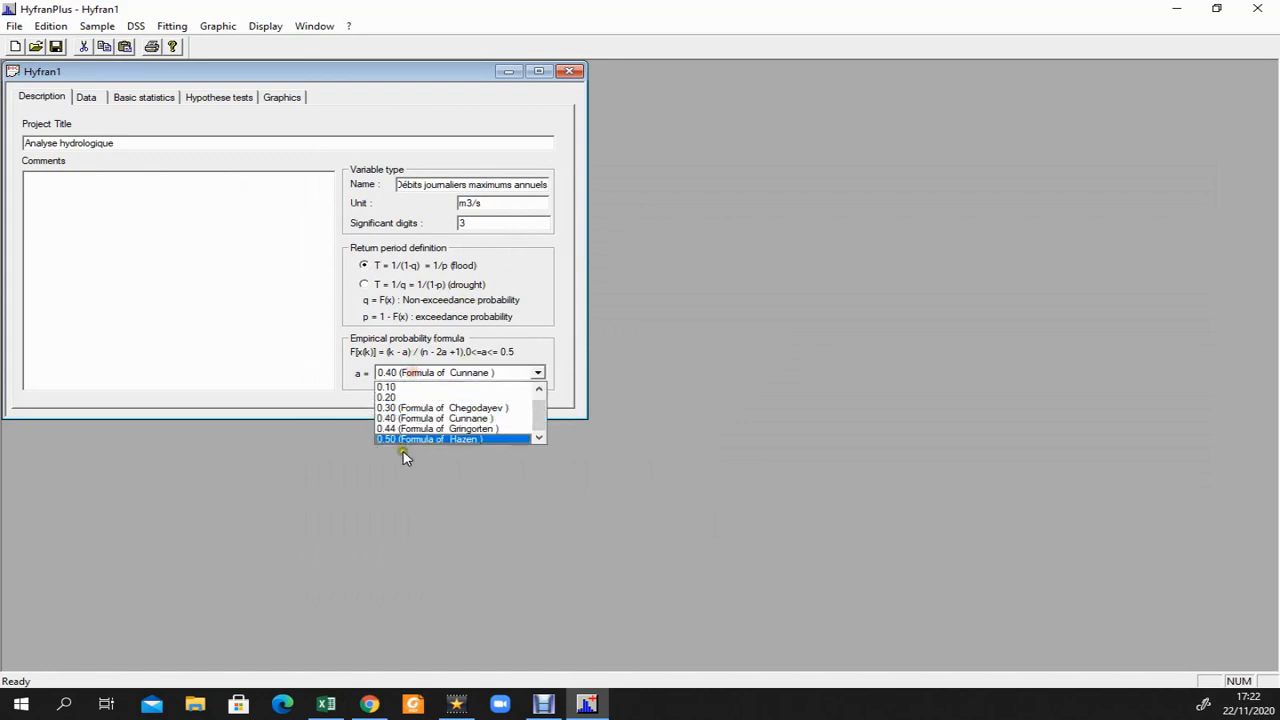
left_click(417, 440)
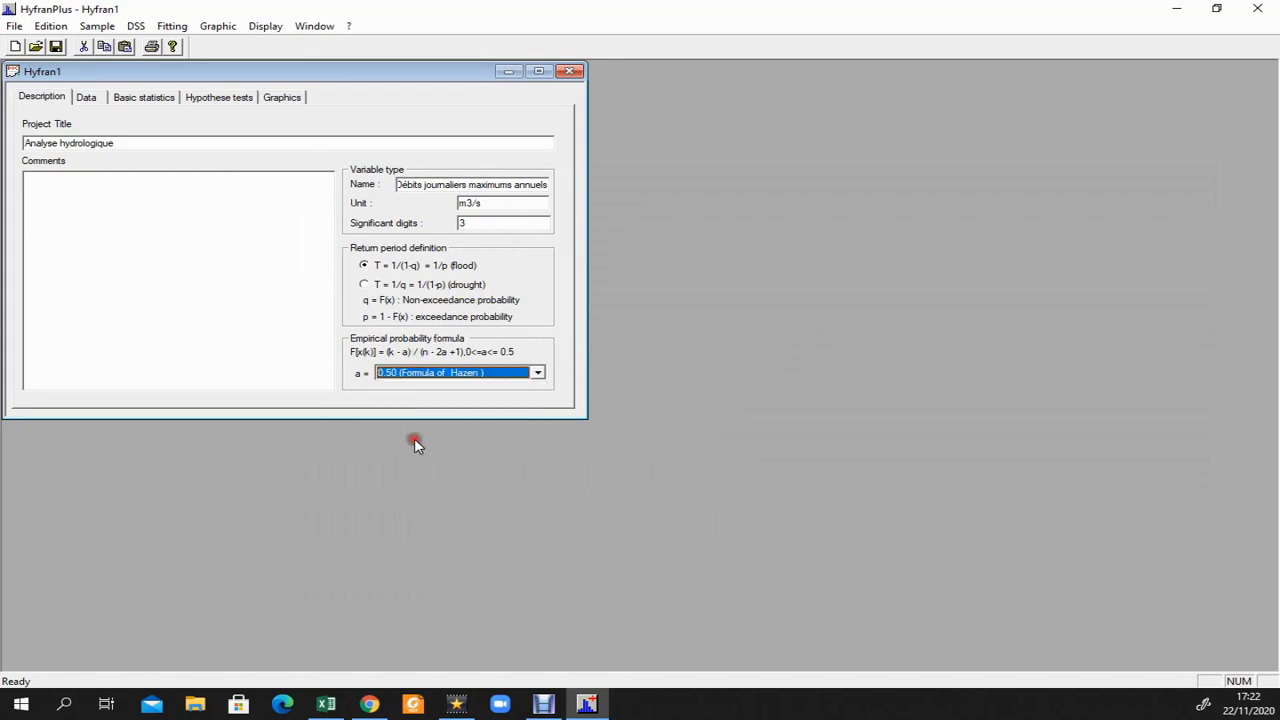
left_click(128, 146)
Review the variable name in the project description and open the sample's empty data table.
left_click(86, 97)
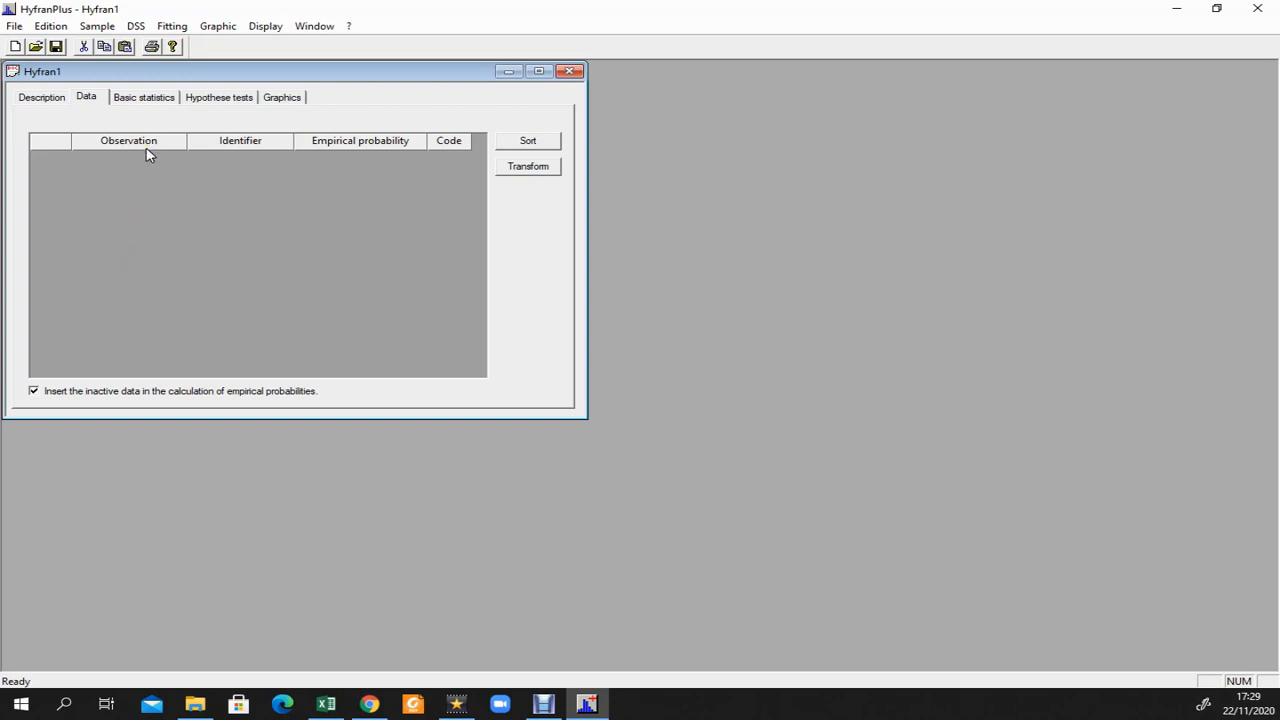
left_click(35, 104)
left_click(429, 184)
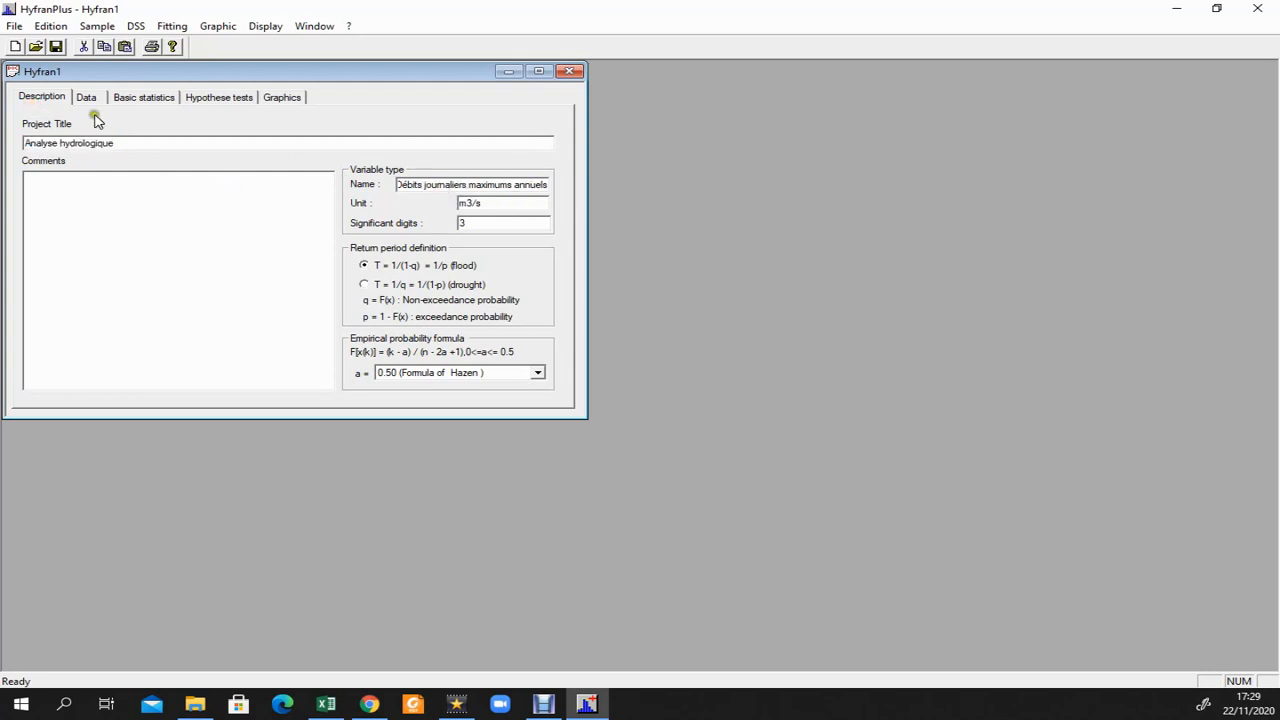
left_click(86, 97)
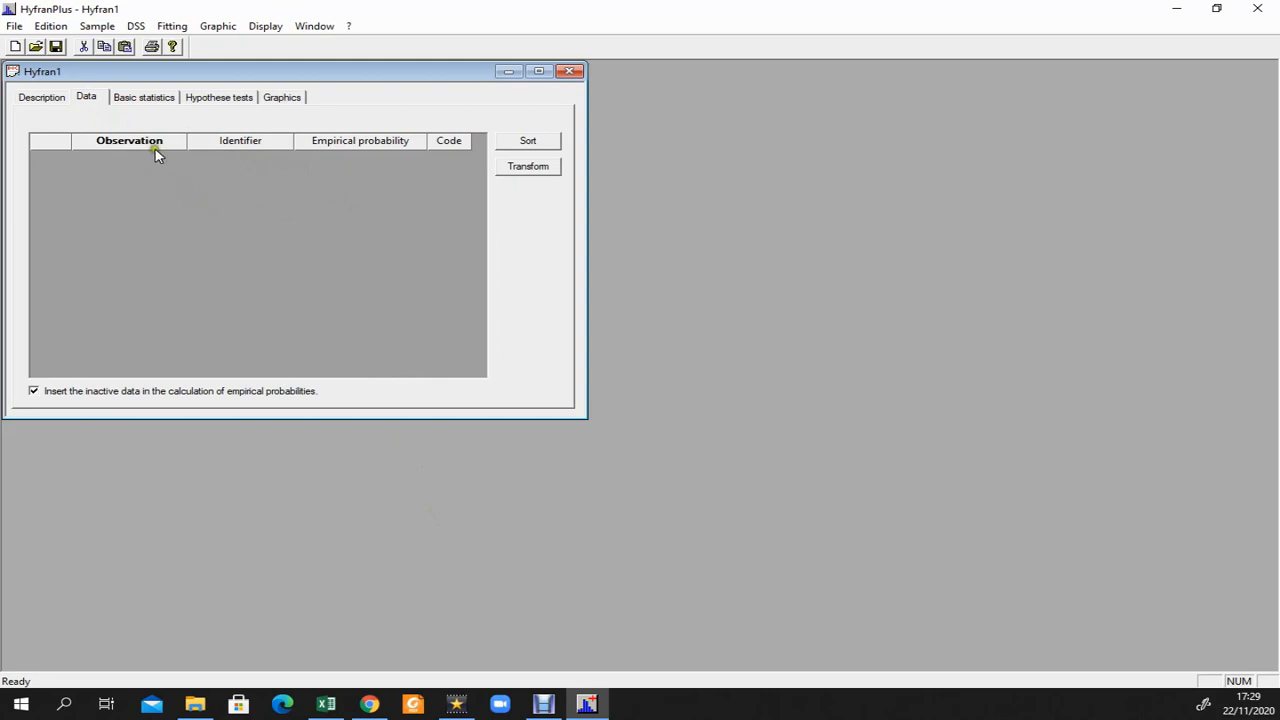
left_click(96, 26)
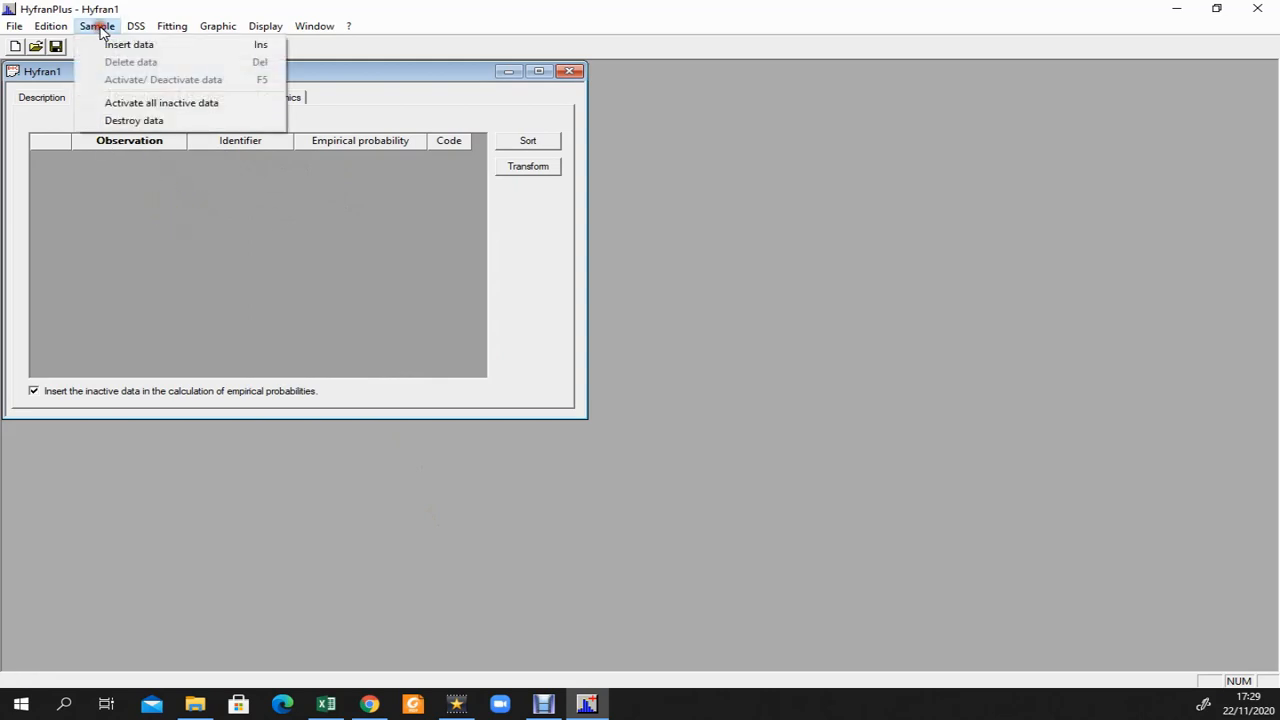
mouse_move(14, 26)
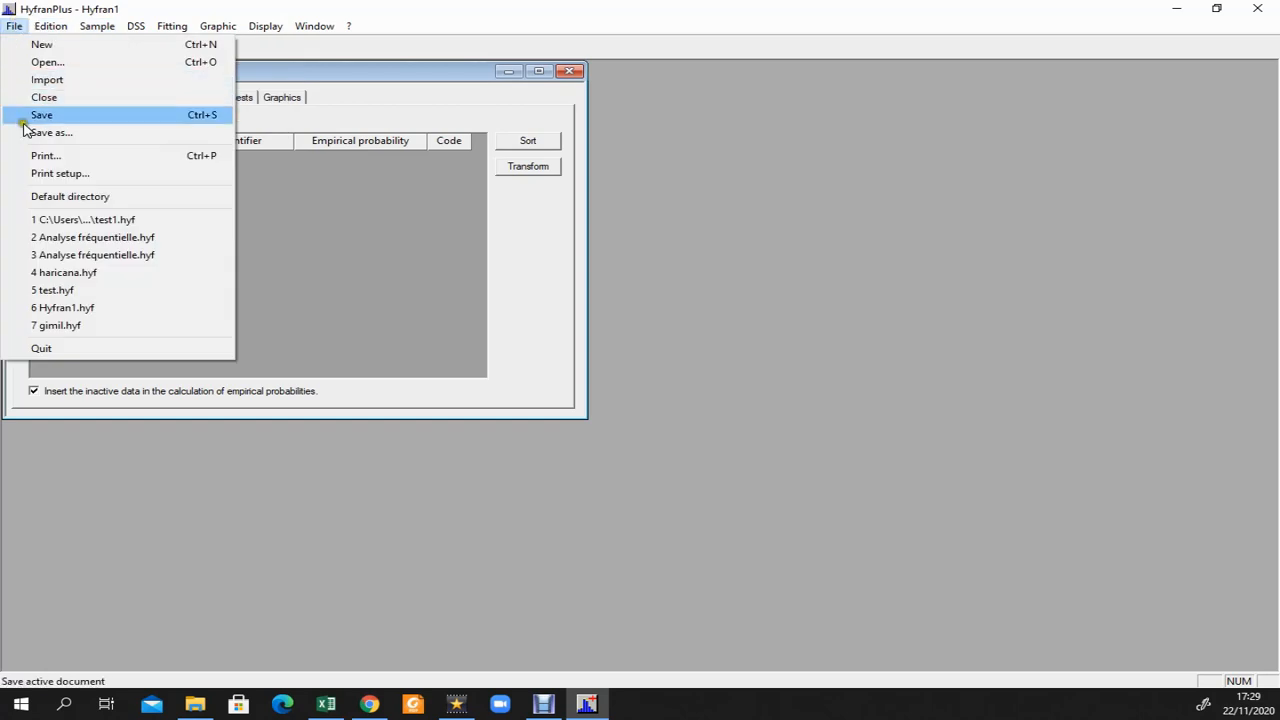
left_click(425, 277)
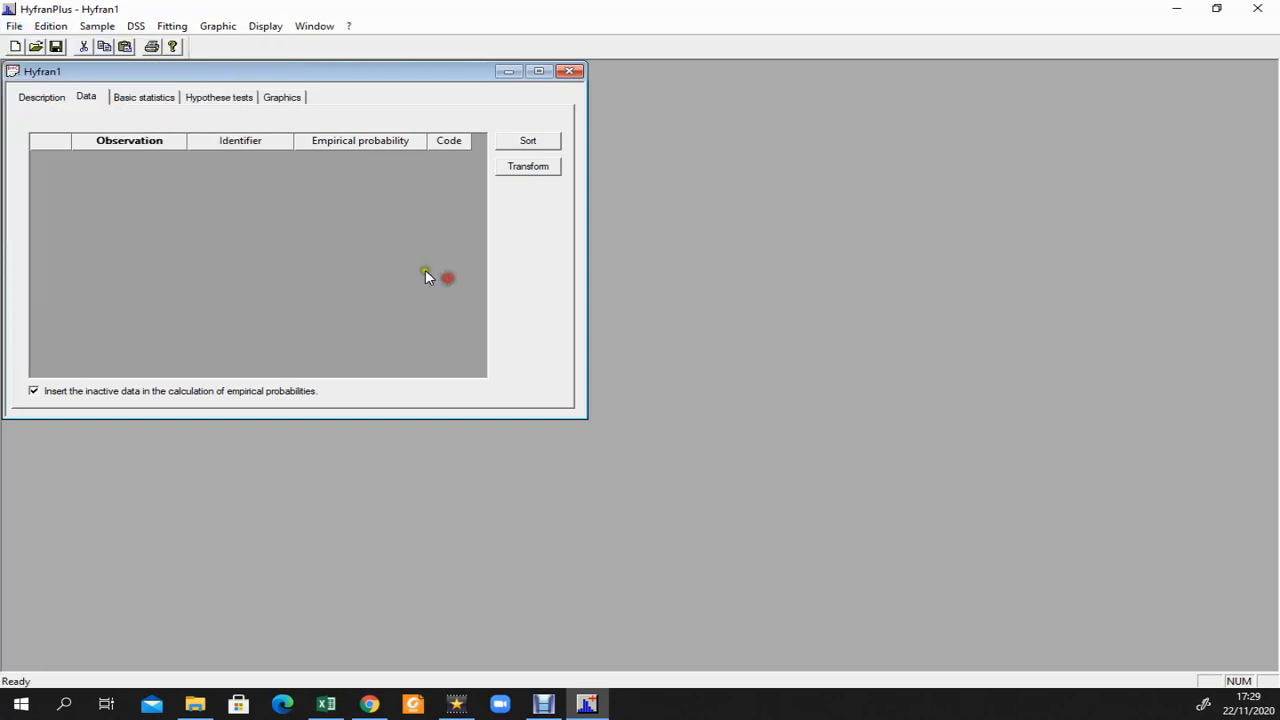
Switch to the Excel workbook and copy the débit Max and Année values for 1961 to 2012 (A3:B54).
left_click(326, 704)
left_click(435, 401)
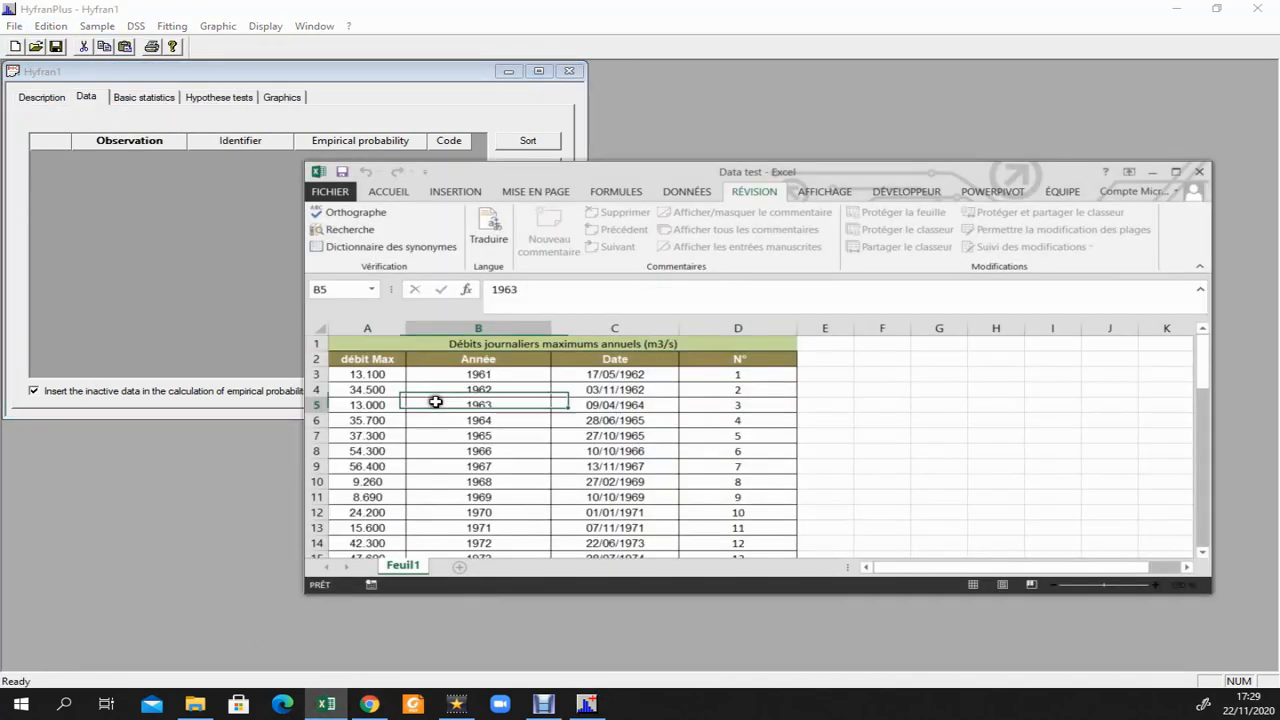
left_click_drag(375, 376, 466, 503)
key("ctrl+c")
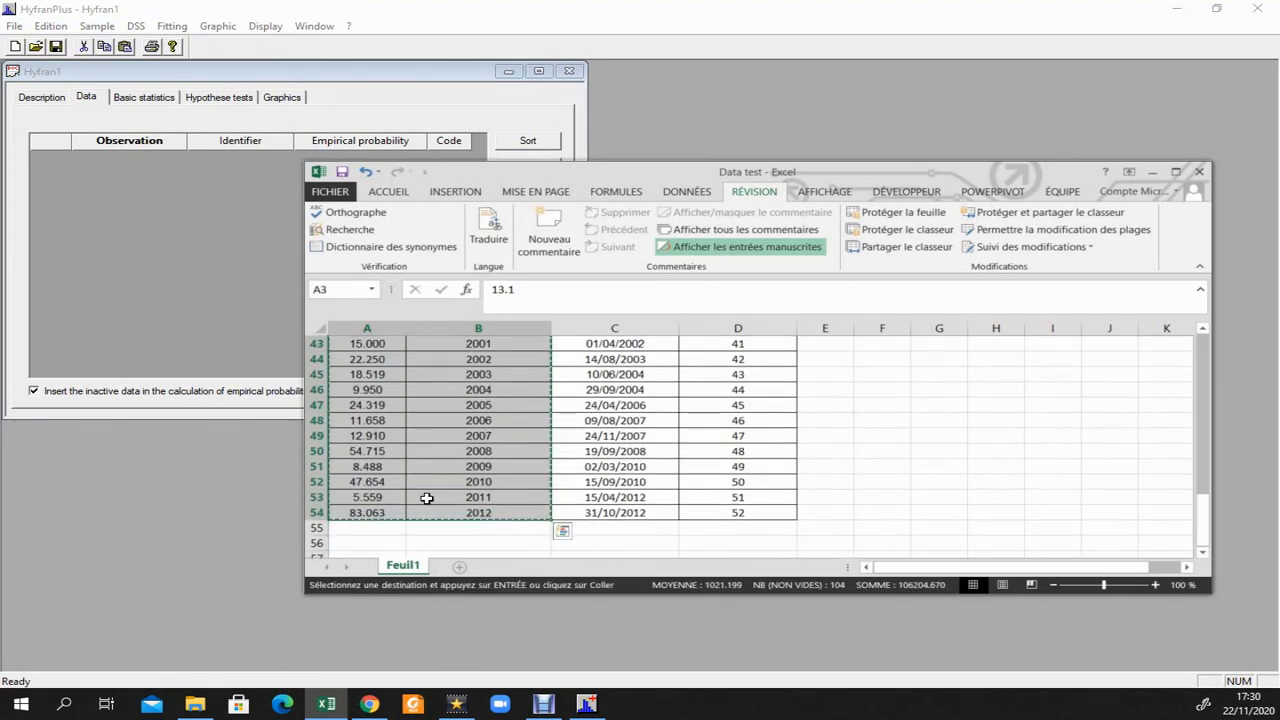
Paste the copied flows and years into the HyfranPlus data table and check the rows through to the end.
left_click(82, 186)
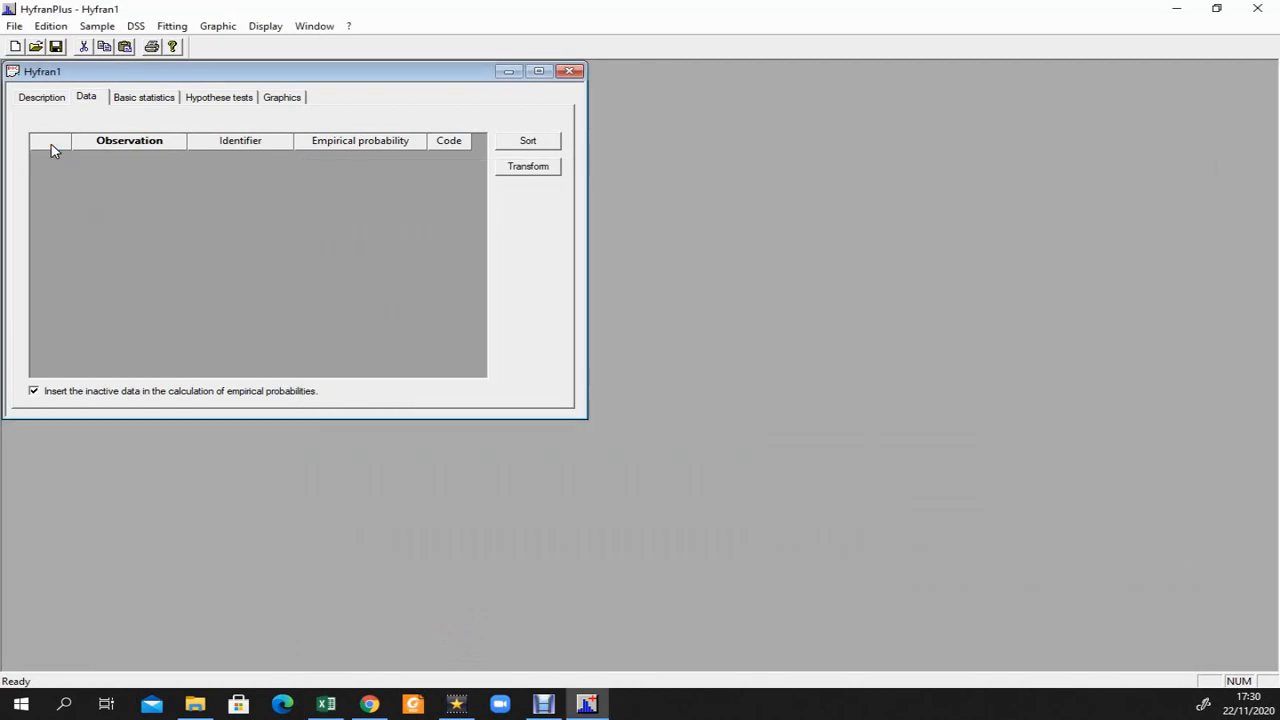
key("ctrl+v")
scroll(130, 210, "down", 9)
scroll(130, 240, "up", 9)
scroll(132, 290, "down", 13)
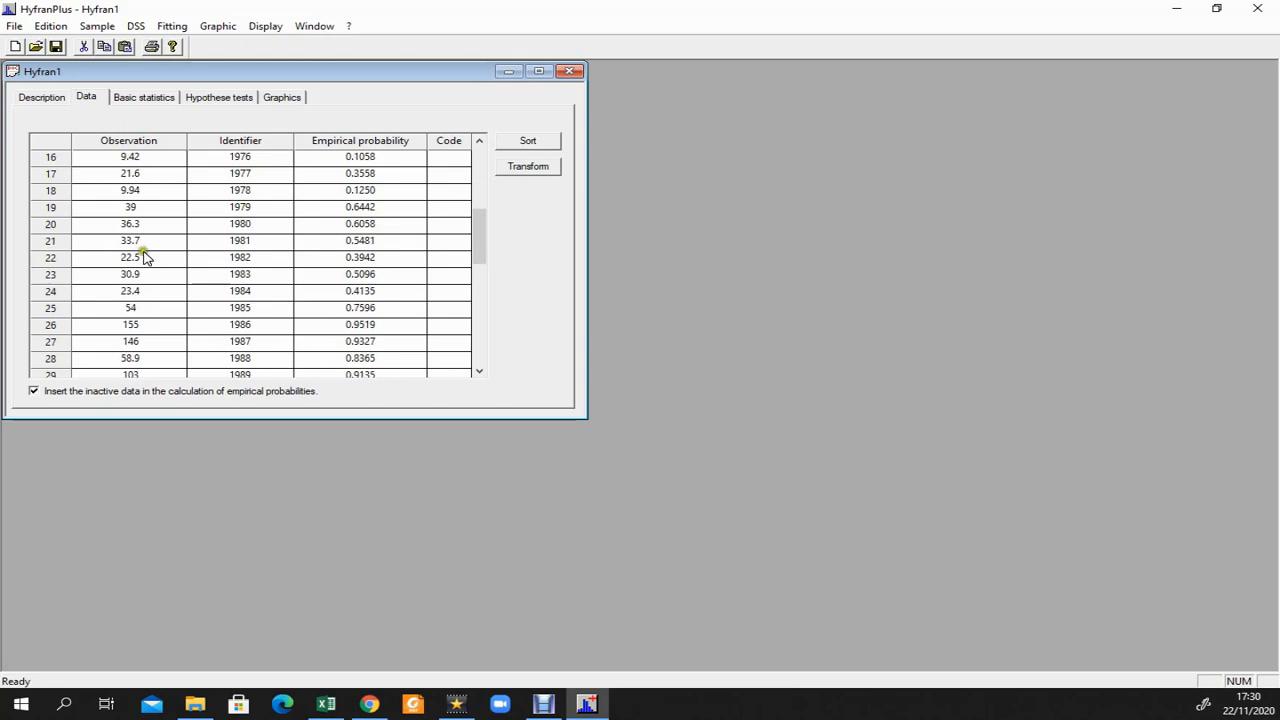
scroll(130, 318, "up", 1)
scroll(135, 352, "down", 1)
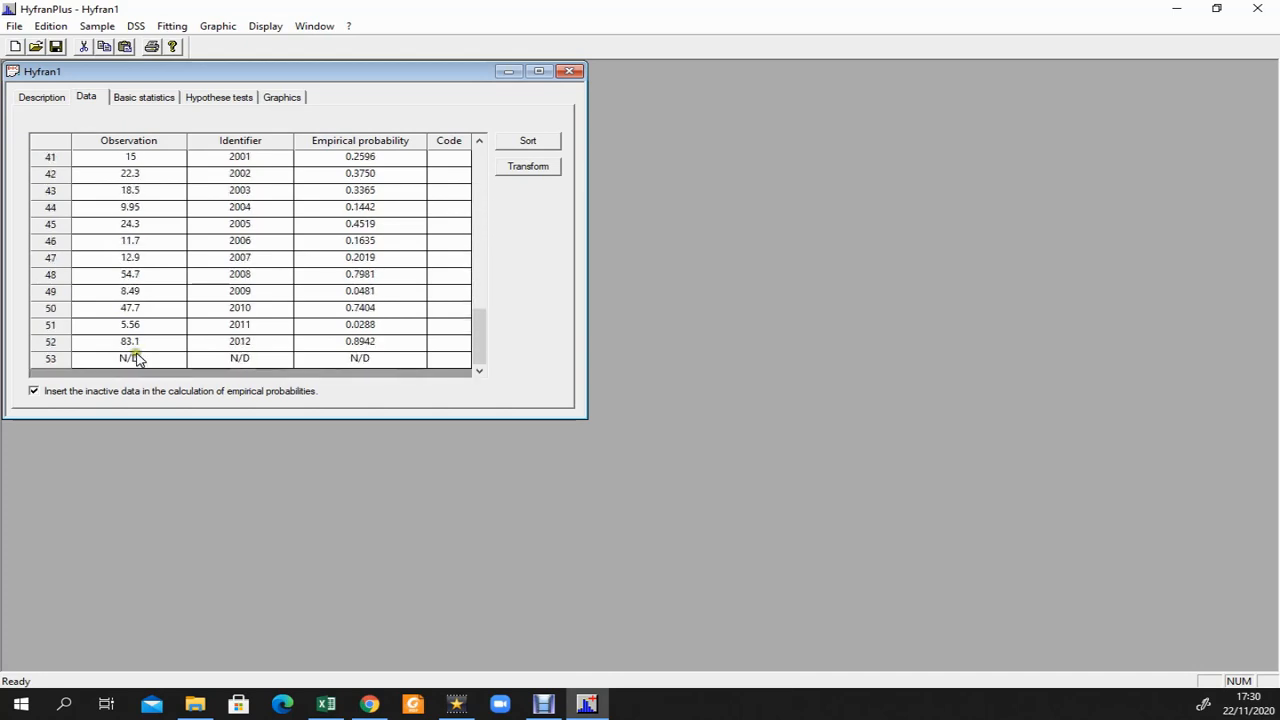
Delete the empty N/D row 53 from the sample data and accept the erasure.
left_click(55, 359)
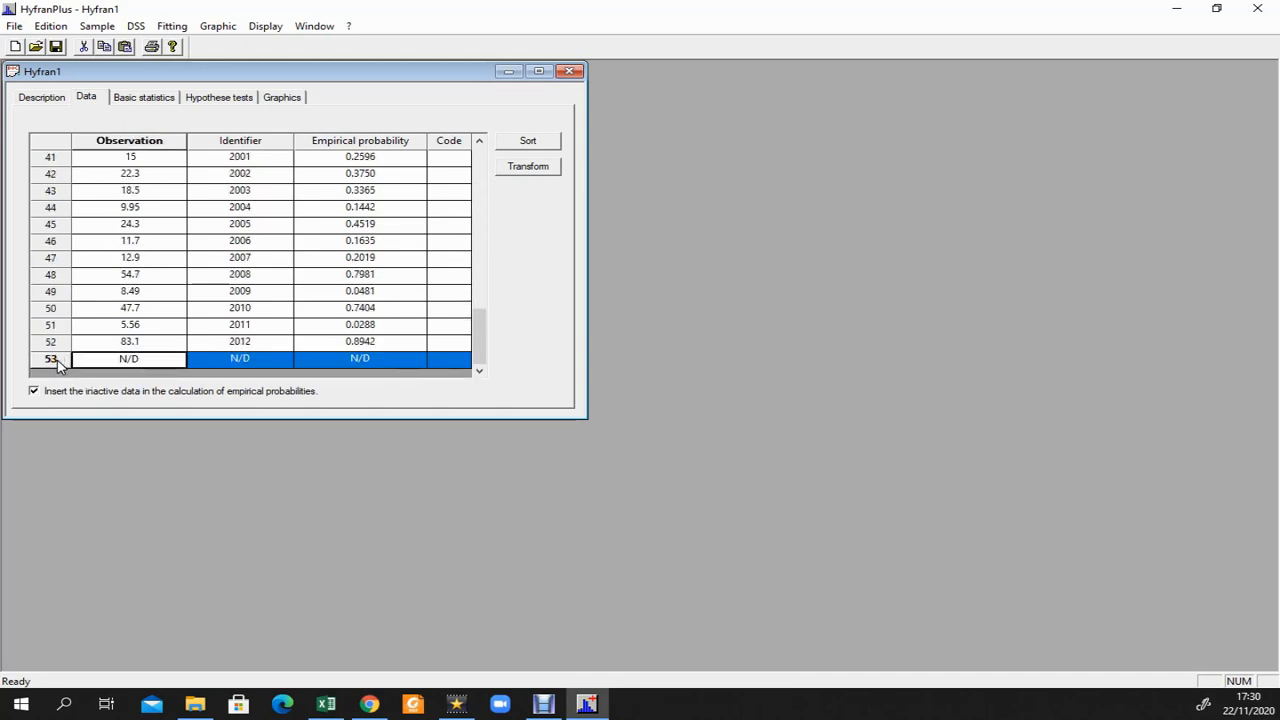
left_click(134, 26)
mouse_move(112, 30)
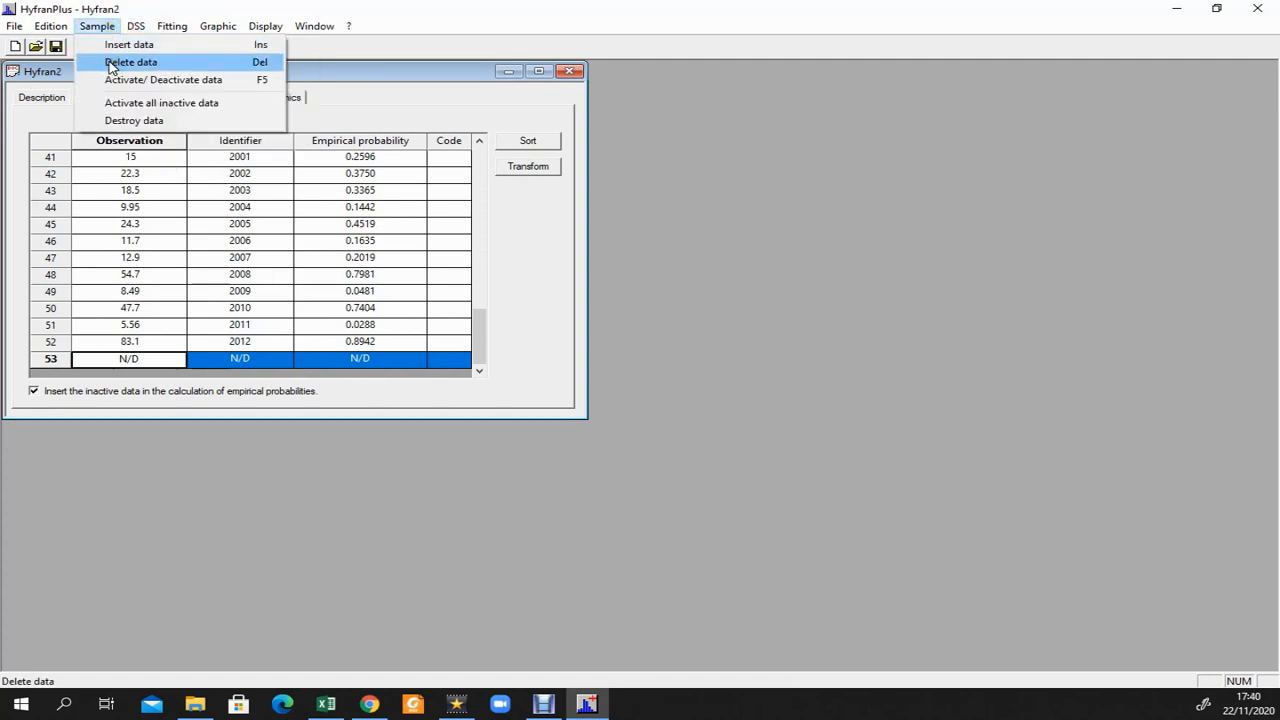
left_click(112, 62)
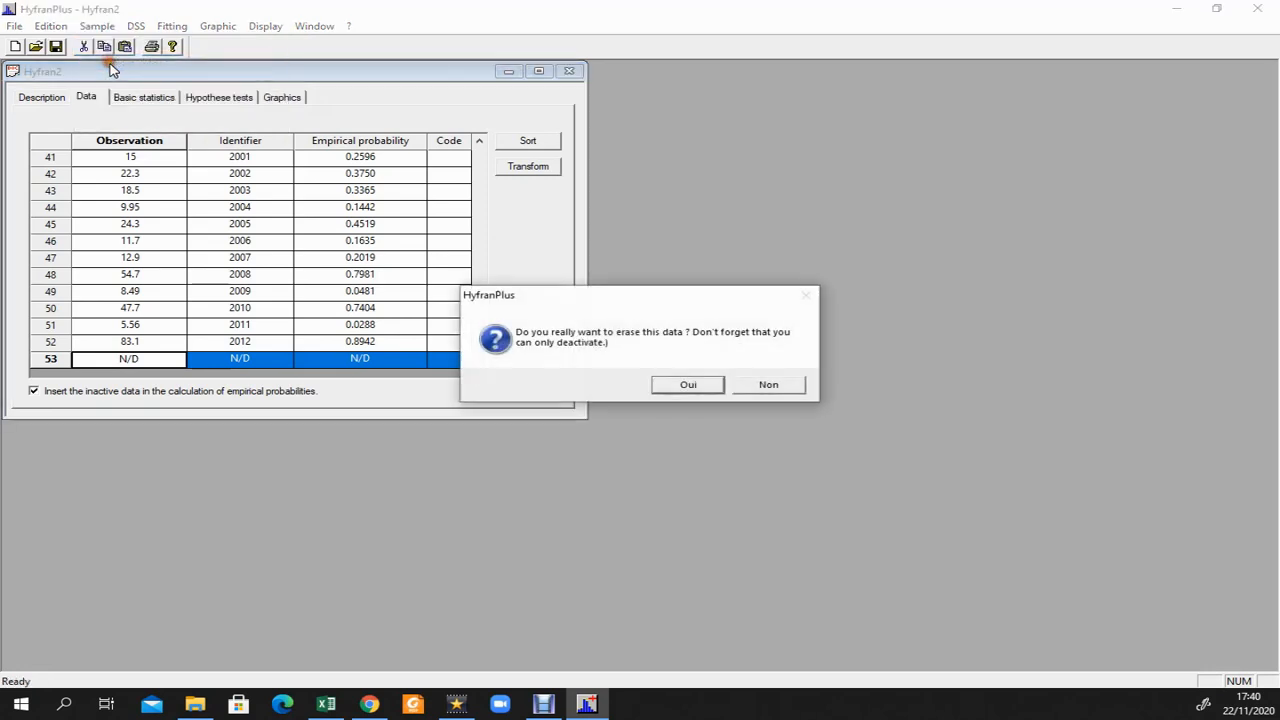
left_click(695, 390)
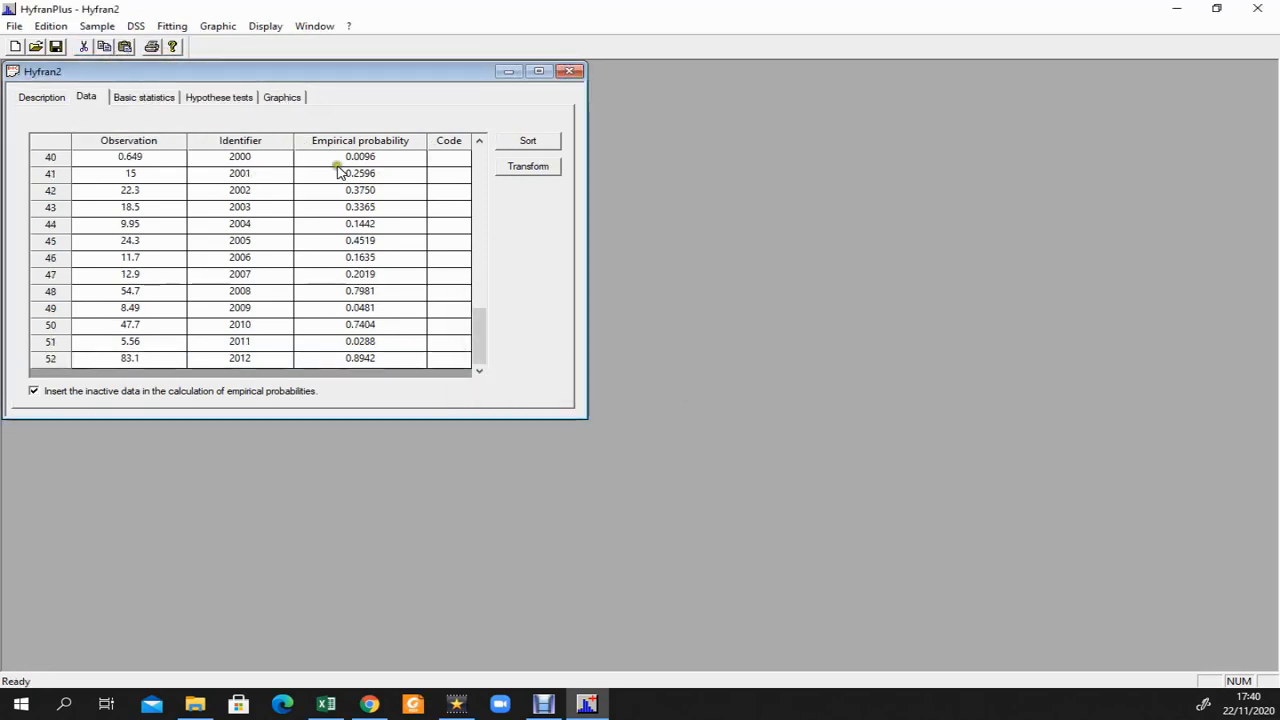
Sort the sample by observation in decreasing order and look through the sorted rows.
scroll(257, 290, "up", 8)
scroll(257, 286, "up", 5)
left_click(522, 142)
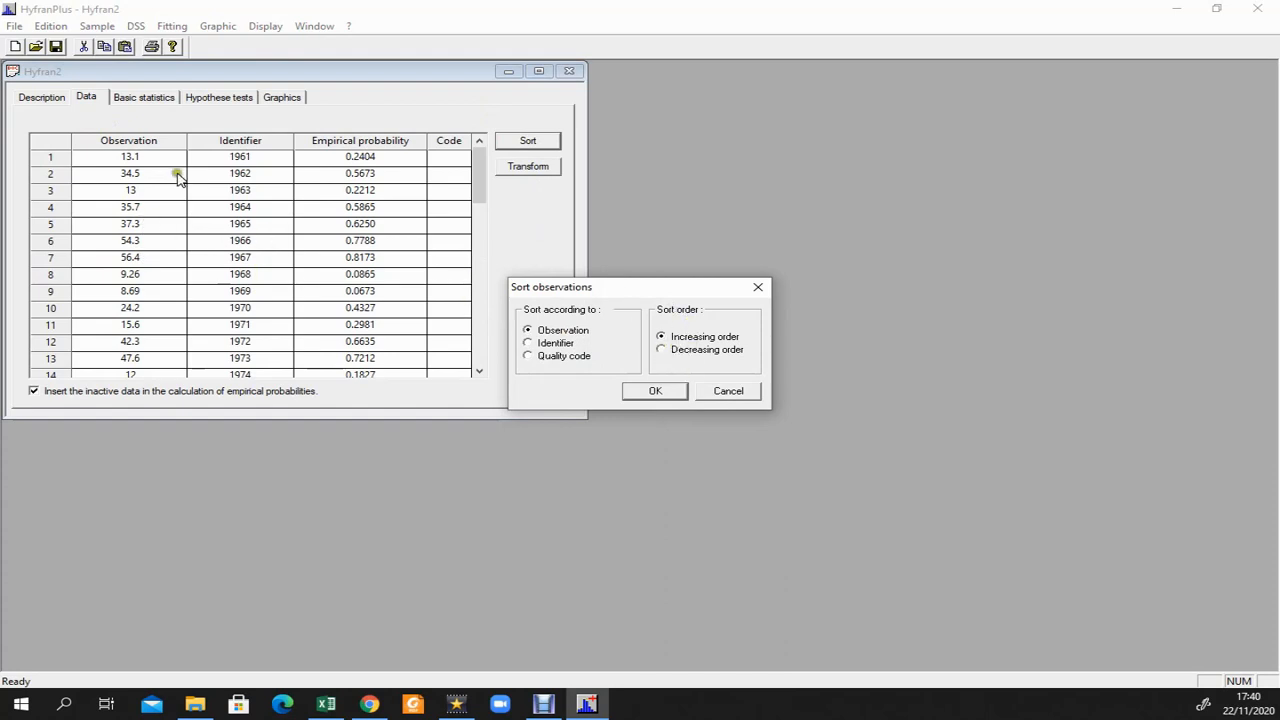
left_click(686, 355)
left_click(655, 391)
scroll(133, 255, "down", 7)
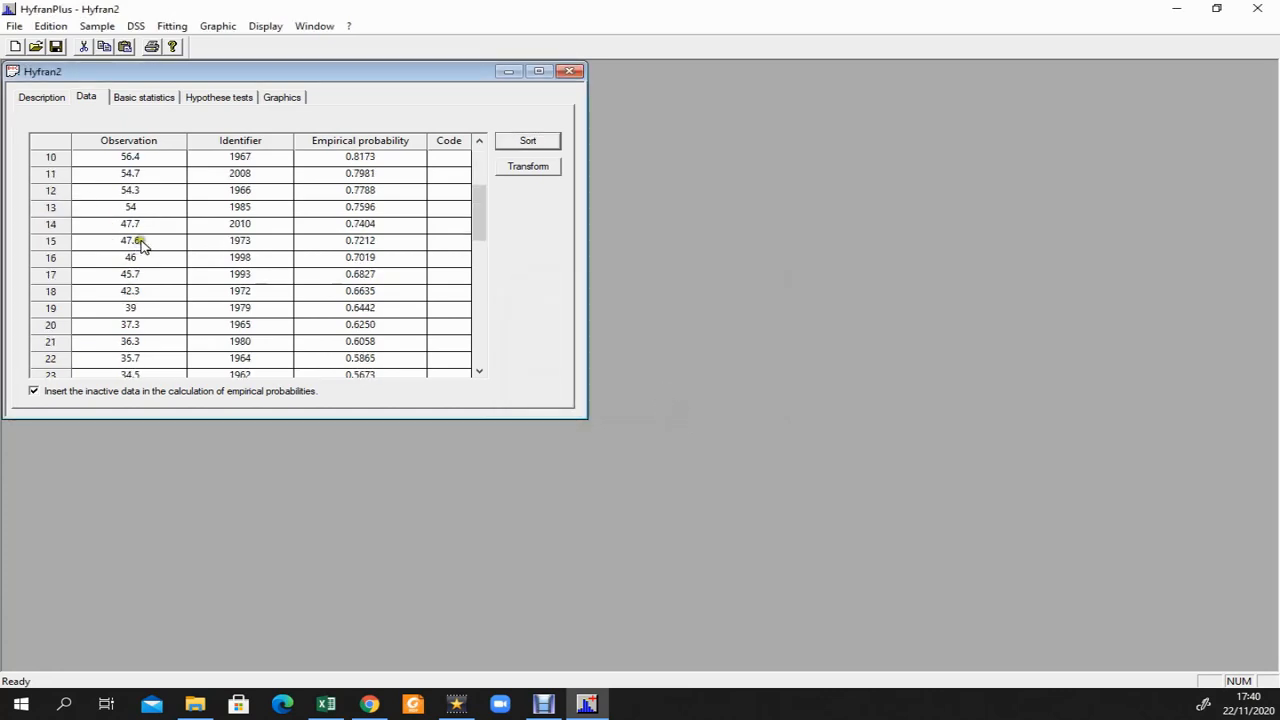
scroll(137, 260, "down", 6)
scroll(130, 290, "up", 6)
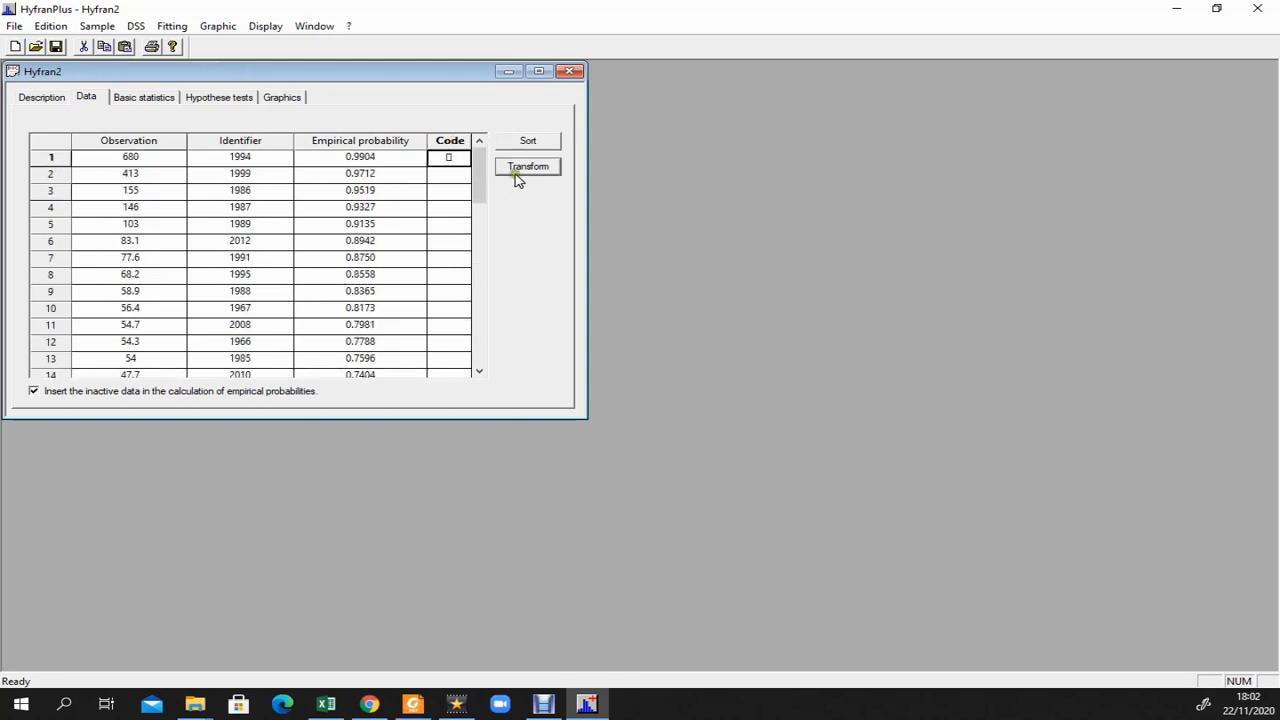
Review the available transformations for the observations and close the dialog without applying any.
left_click(520, 170)
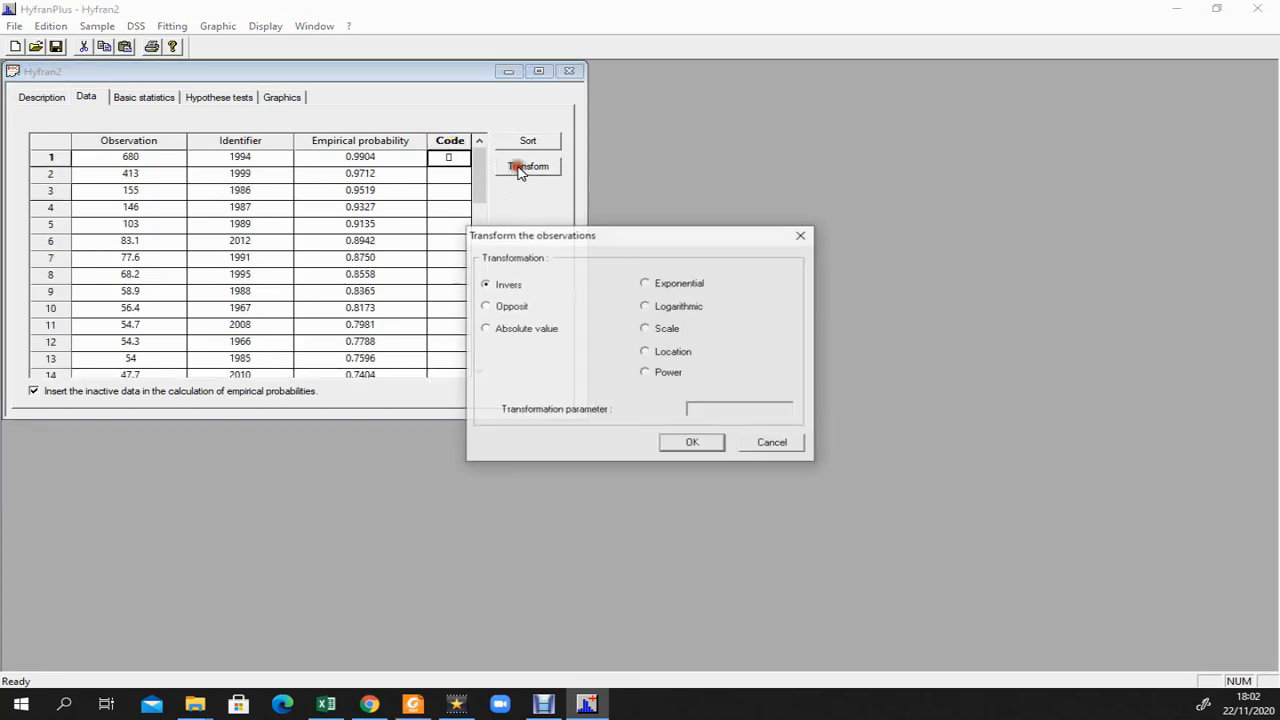
left_click(787, 447)
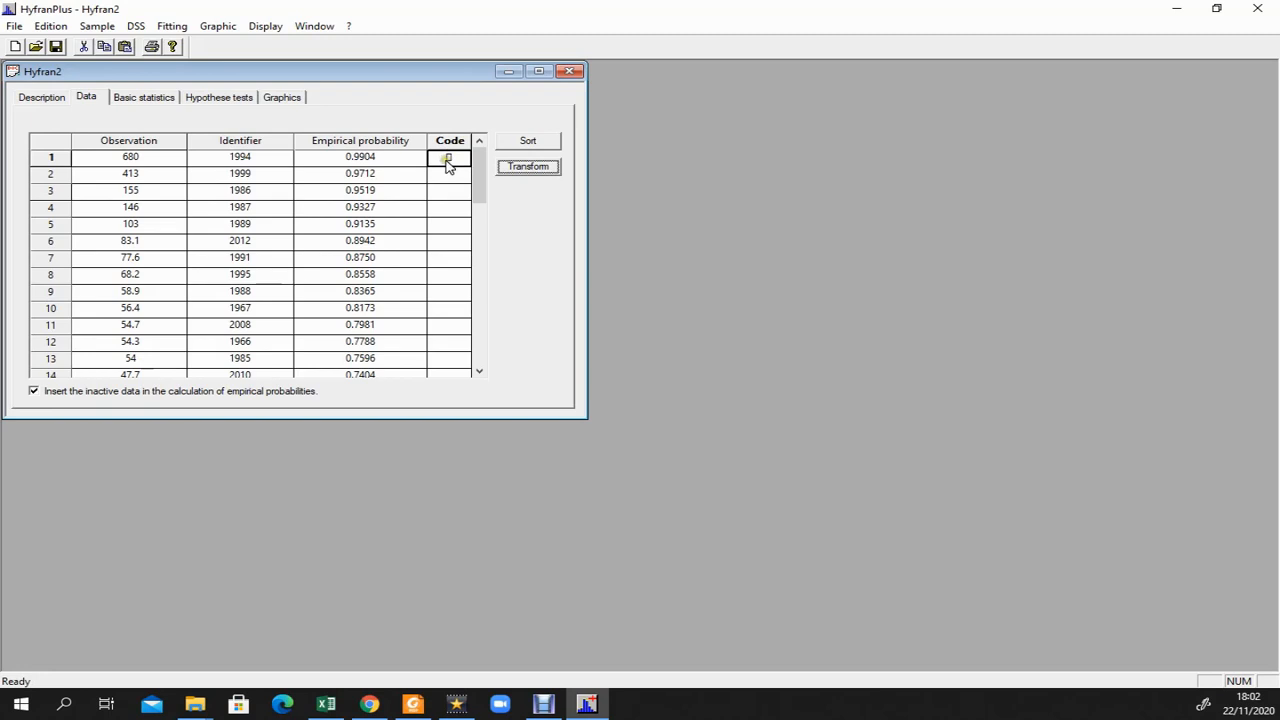
Examine the two largest observations and the code cell of the first row in the sorted table.
left_click(131, 160)
left_click(134, 170)
left_click(134, 162)
left_click(140, 170)
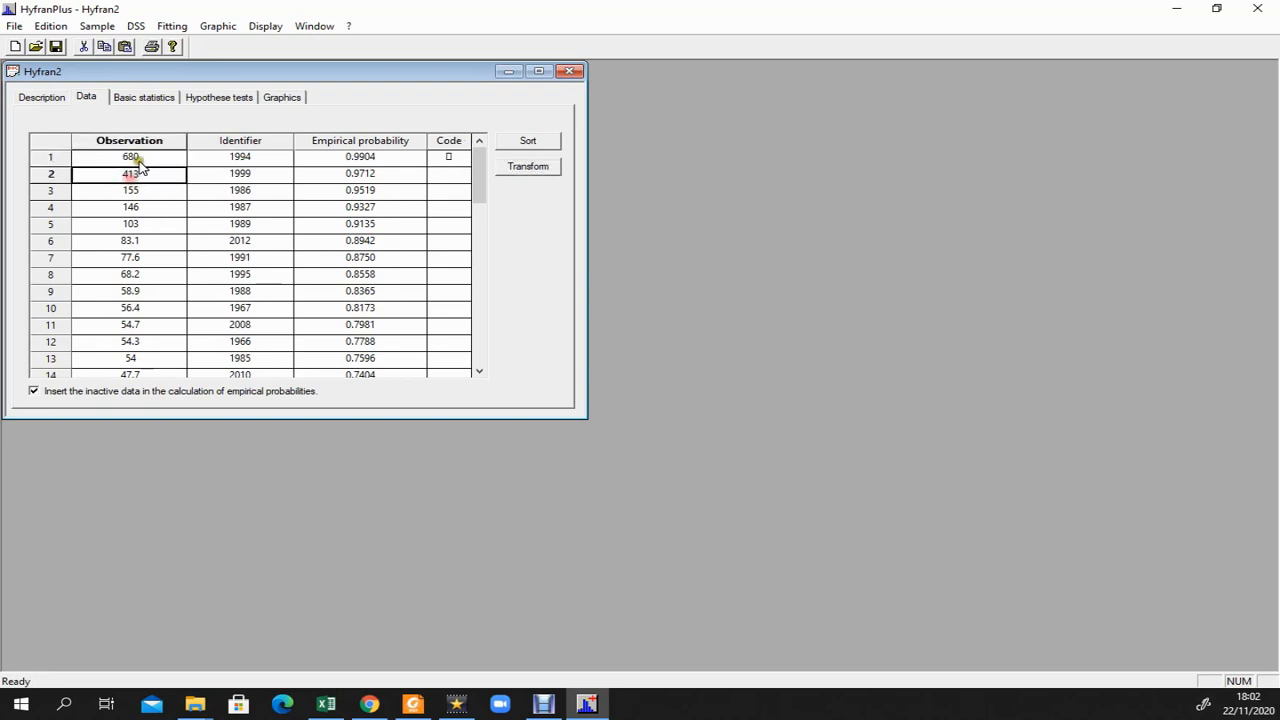
left_click(137, 162)
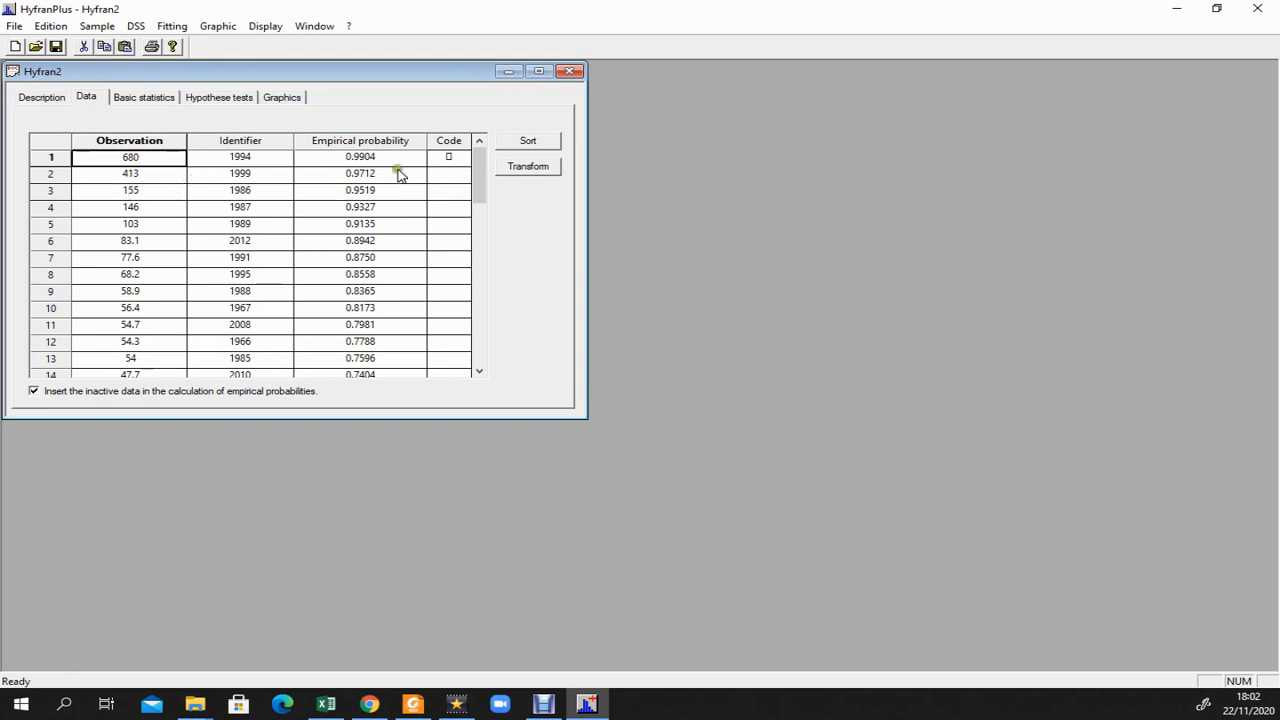
left_click(449, 162)
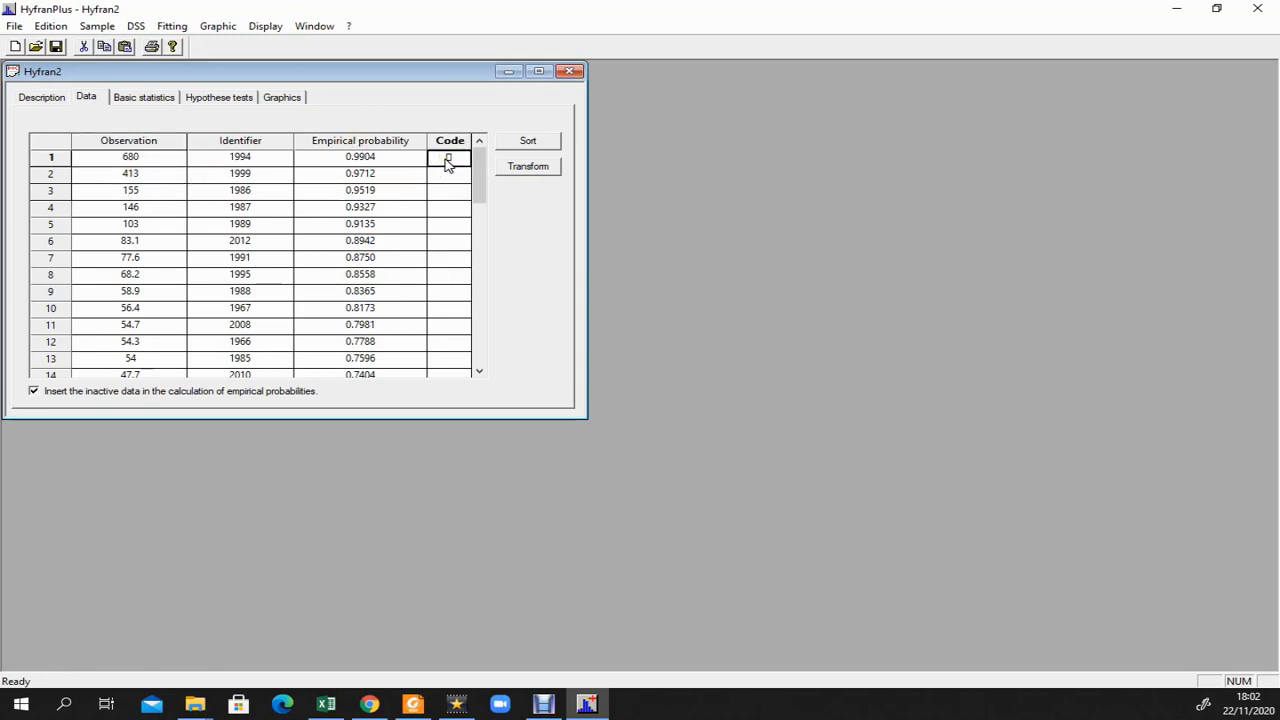
left_click(153, 162)
left_click(440, 158)
left_click(134, 73)
Examine the sample's basic statistics, comparing them with the data table and highlighting the number of data.
left_click(126, 100)
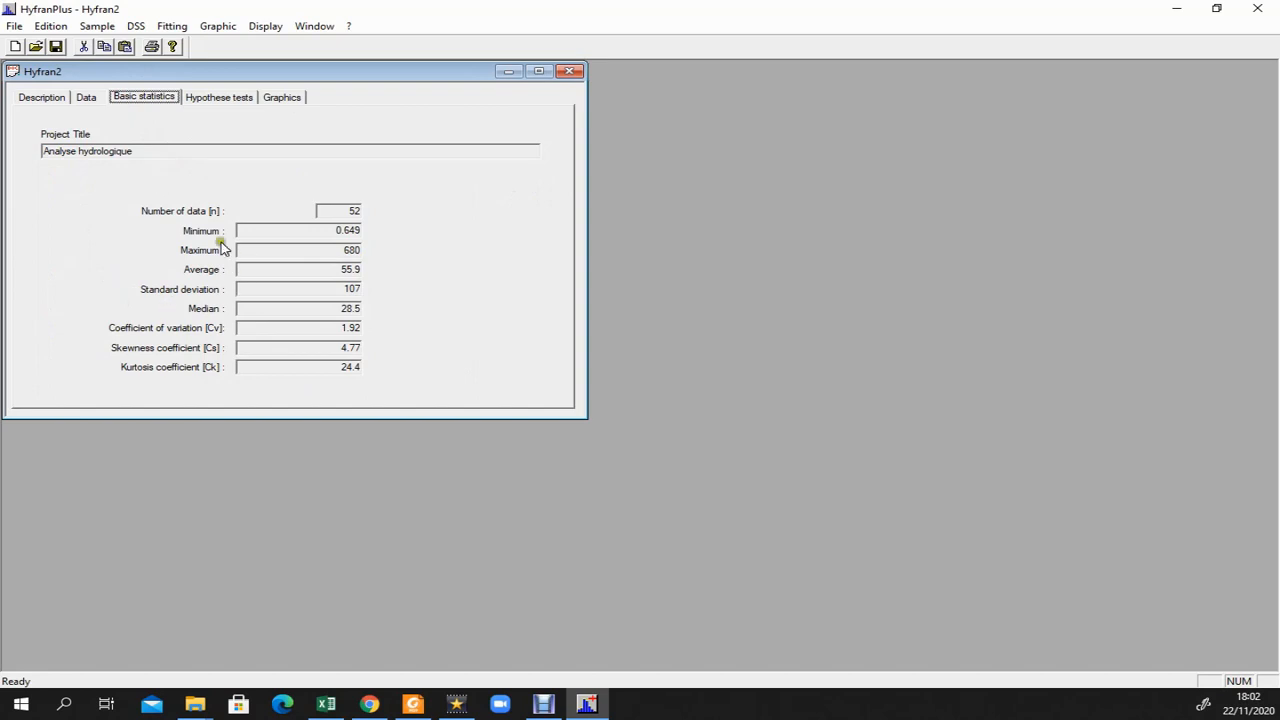
left_click(86, 97)
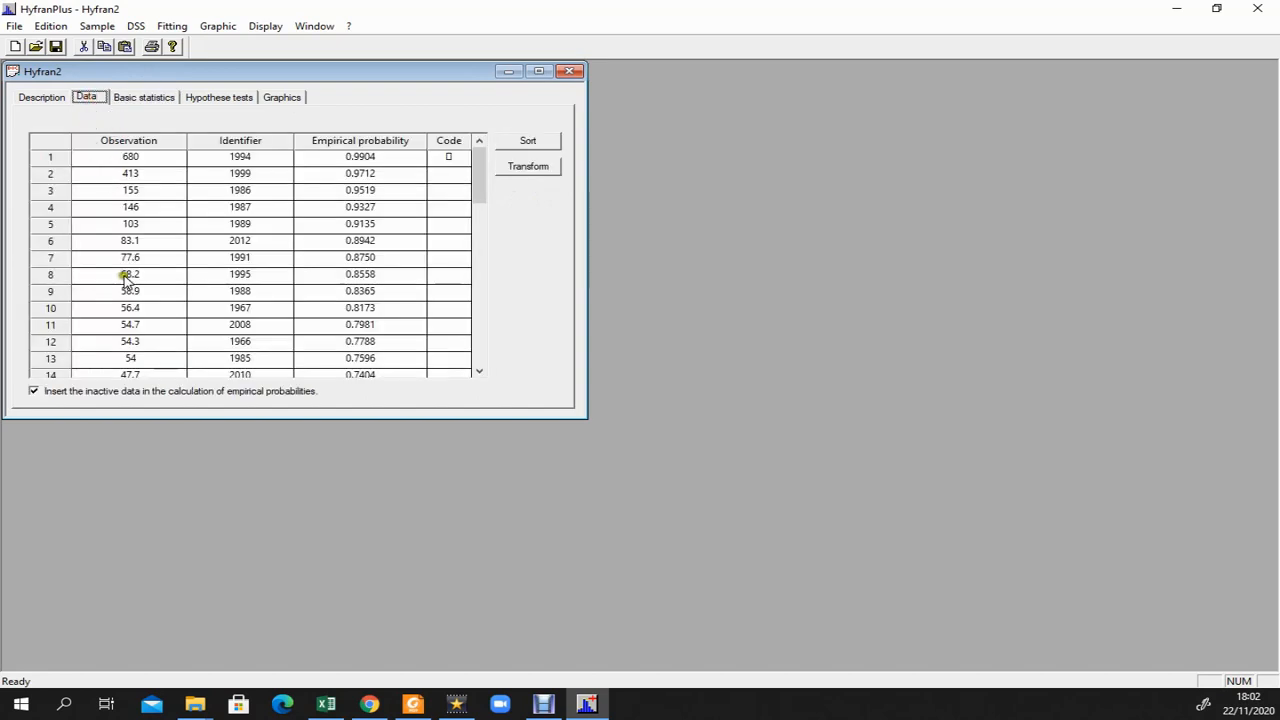
left_click(133, 98)
left_click_drag(340, 211, 367, 207)
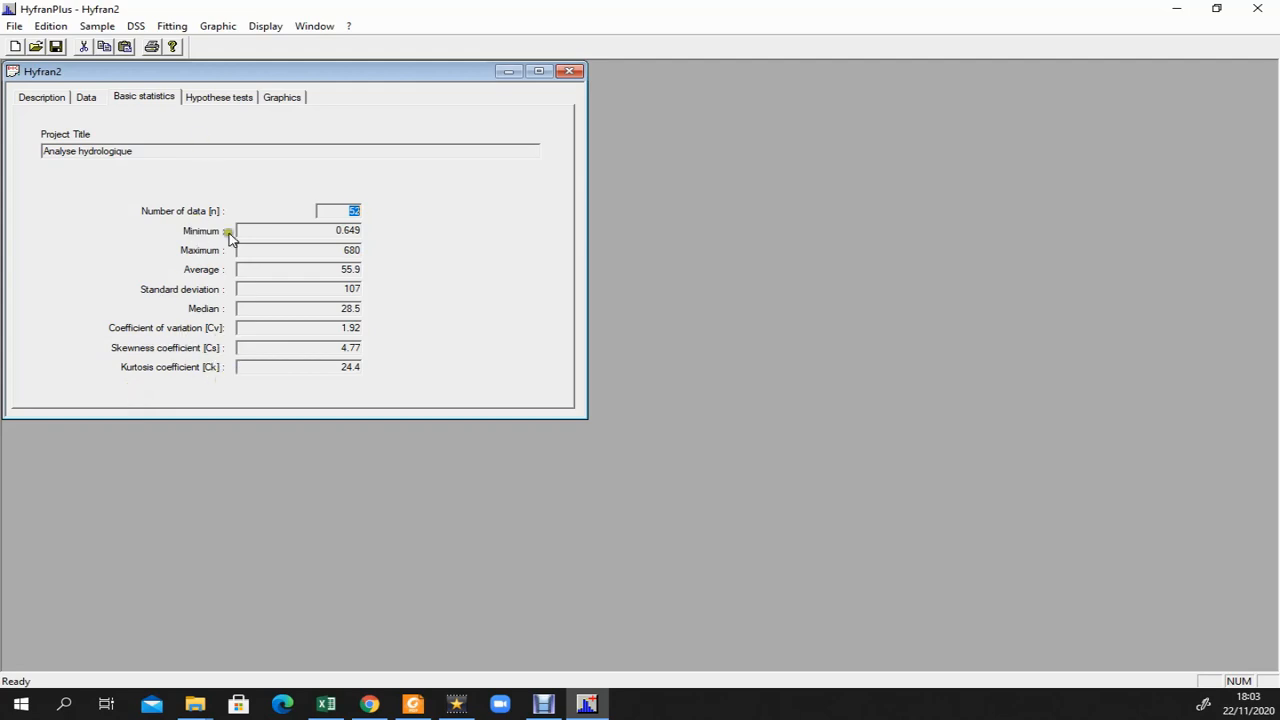
Examine the Wald-Wolfowitz independence test results and the list of available hypothesis tests.
left_click(212, 96)
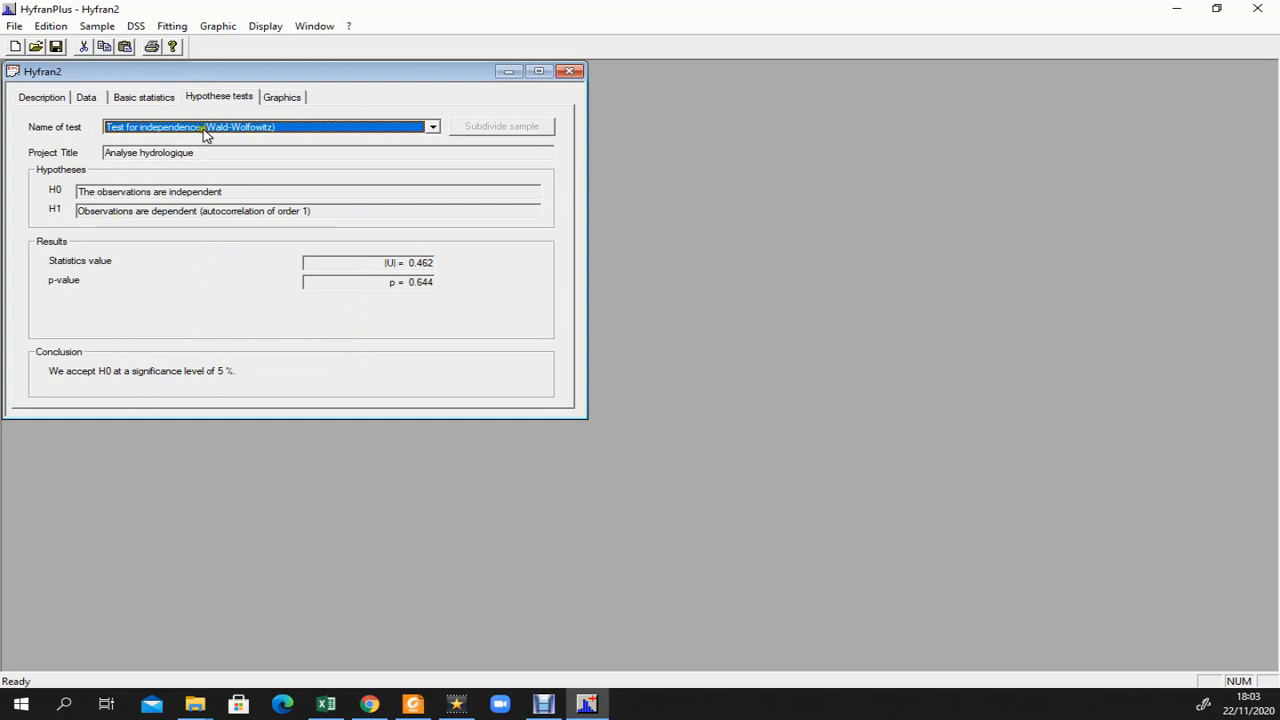
left_click(201, 129)
left_click(178, 128)
left_click(176, 128)
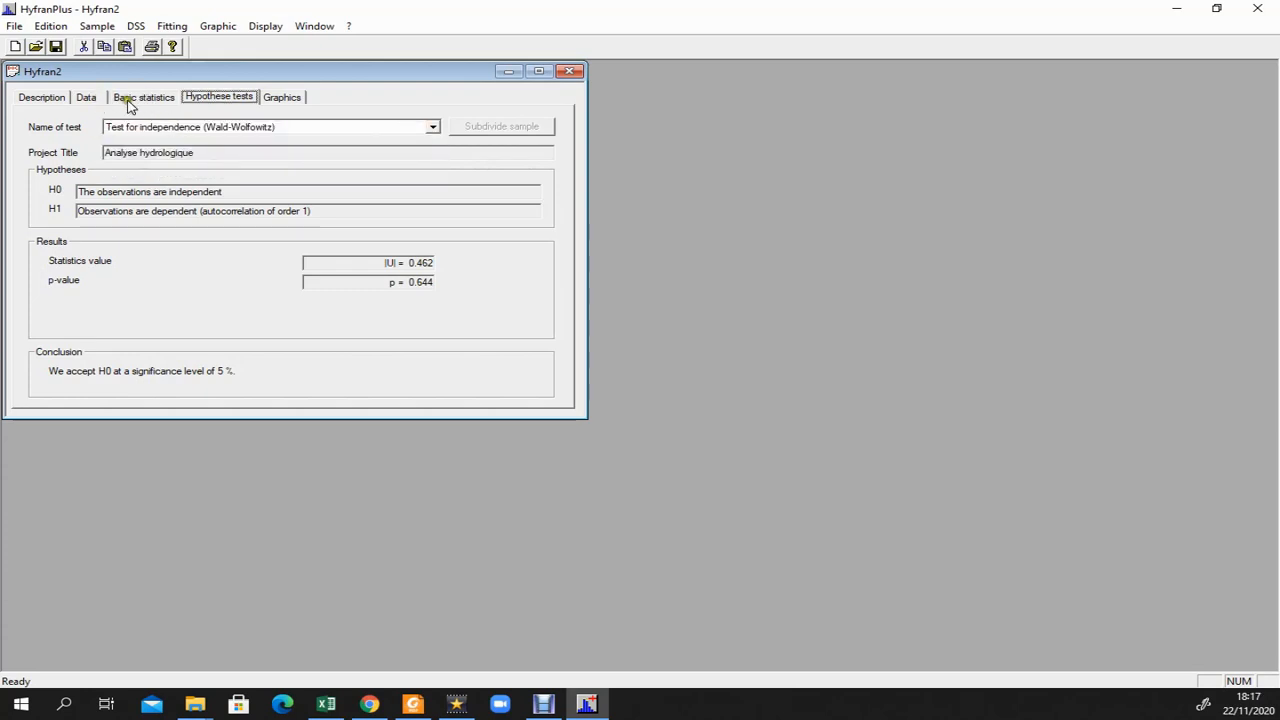
Deactivate the second-largest observation, 413 in 1999, in the sample's data table.
left_click(89, 100)
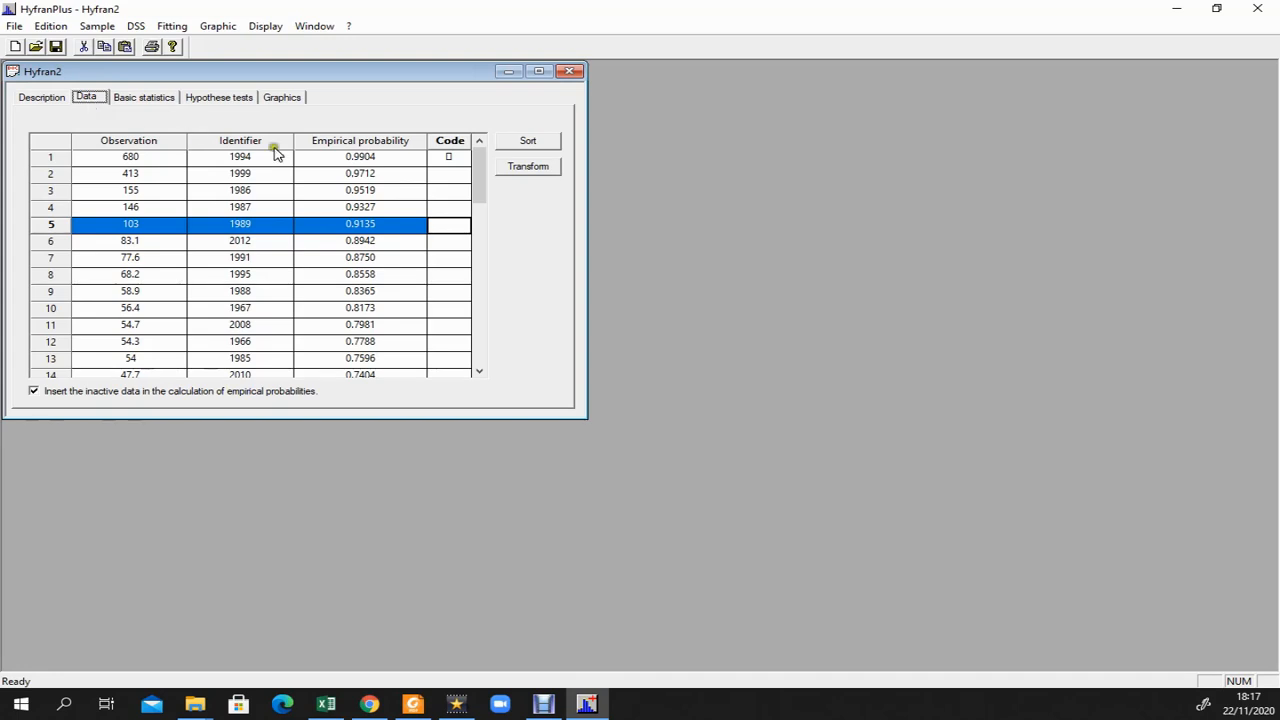
left_click(102, 228)
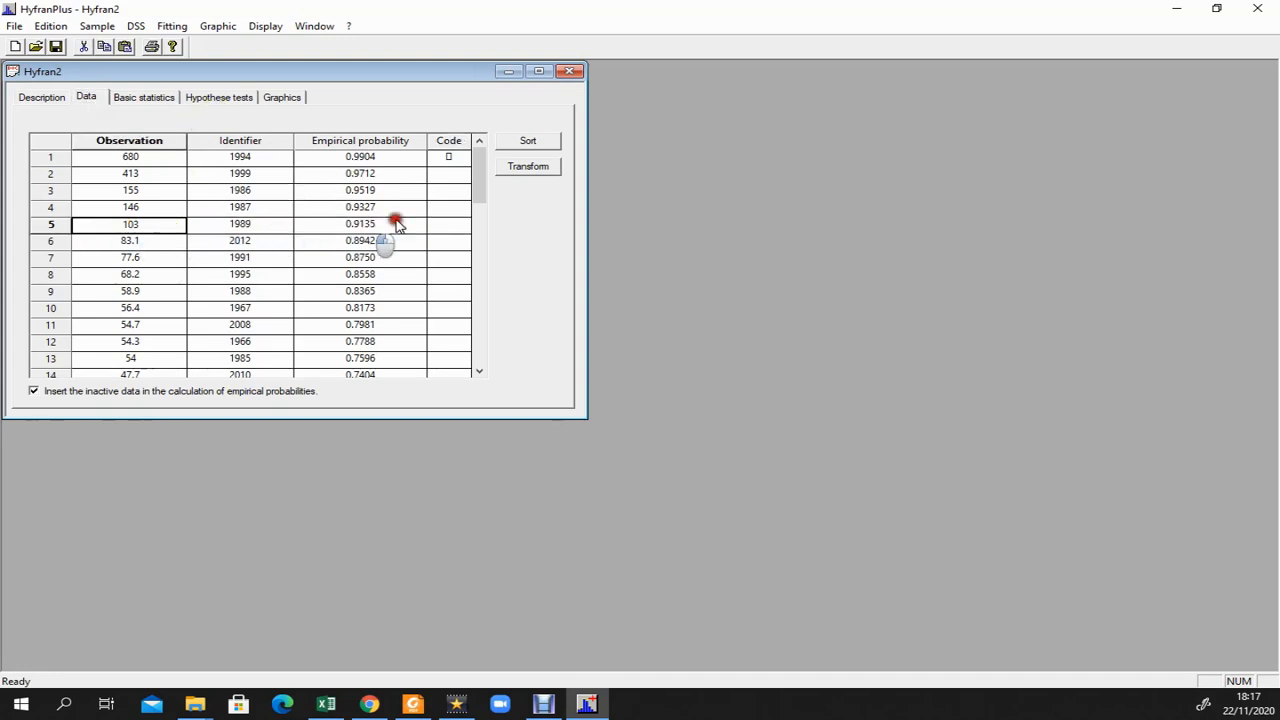
left_click(95, 158)
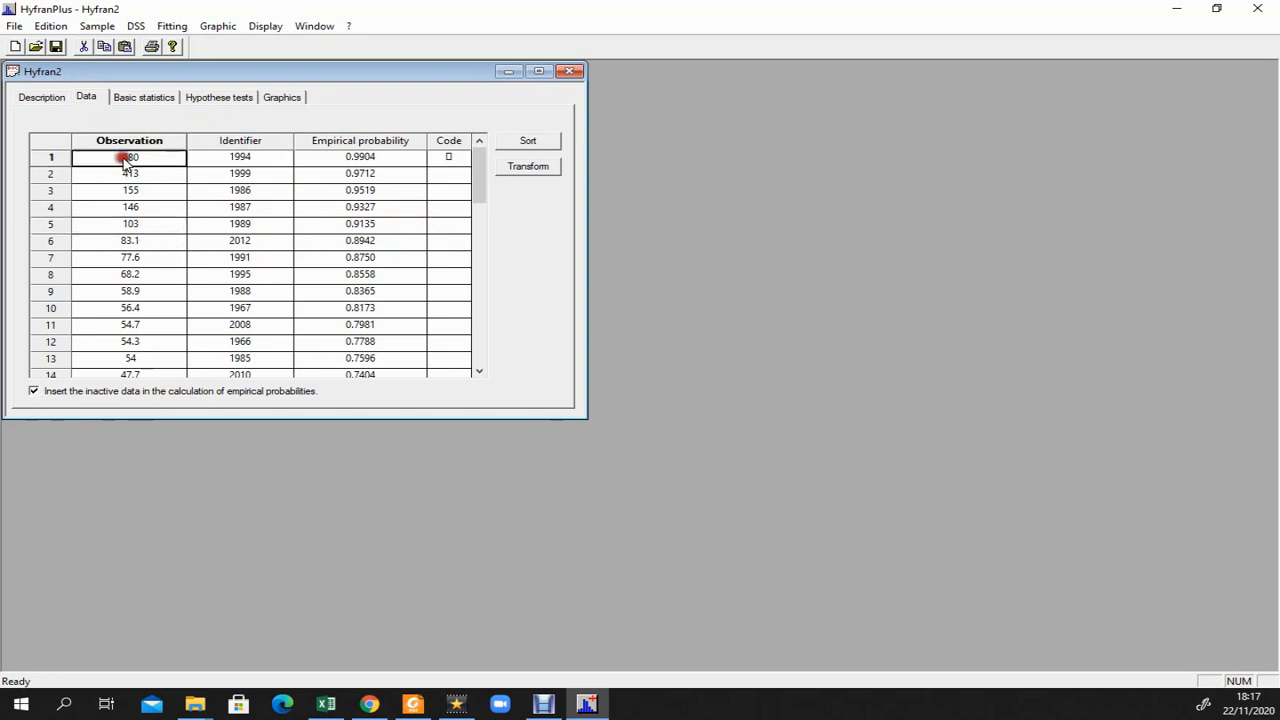
left_click(118, 175)
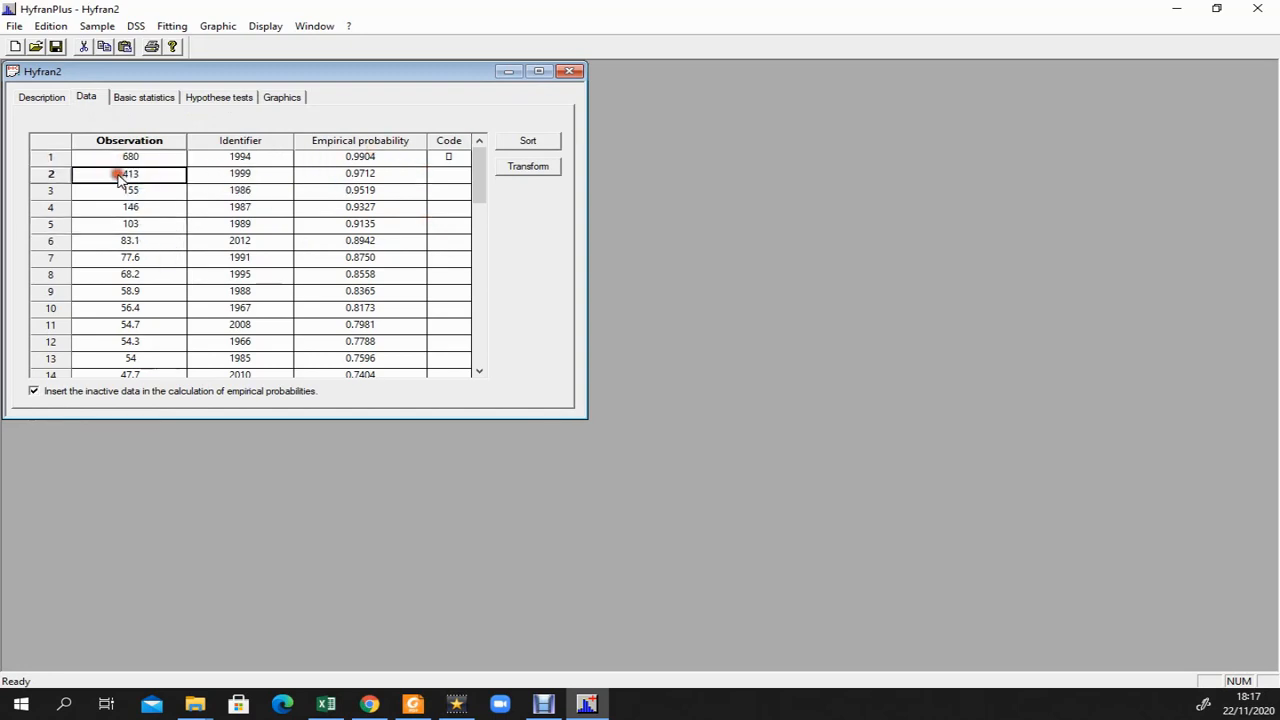
left_click(135, 25)
mouse_move(108, 28)
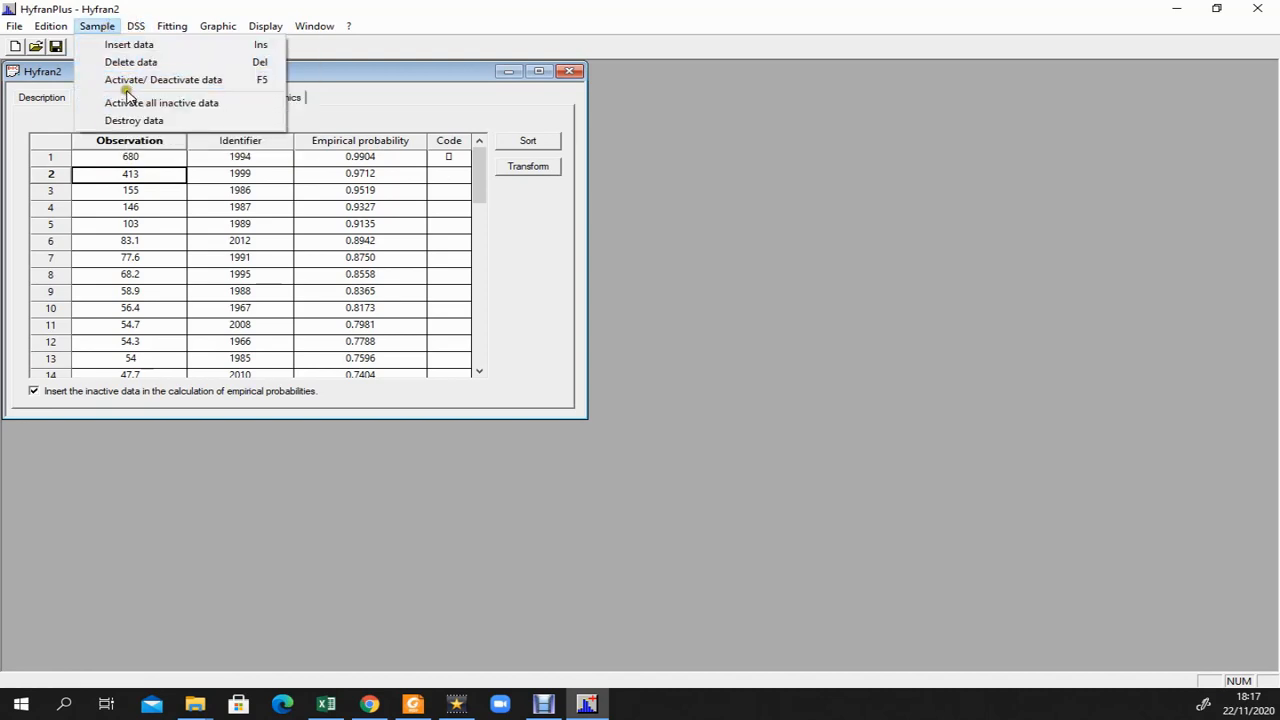
left_click(50, 174)
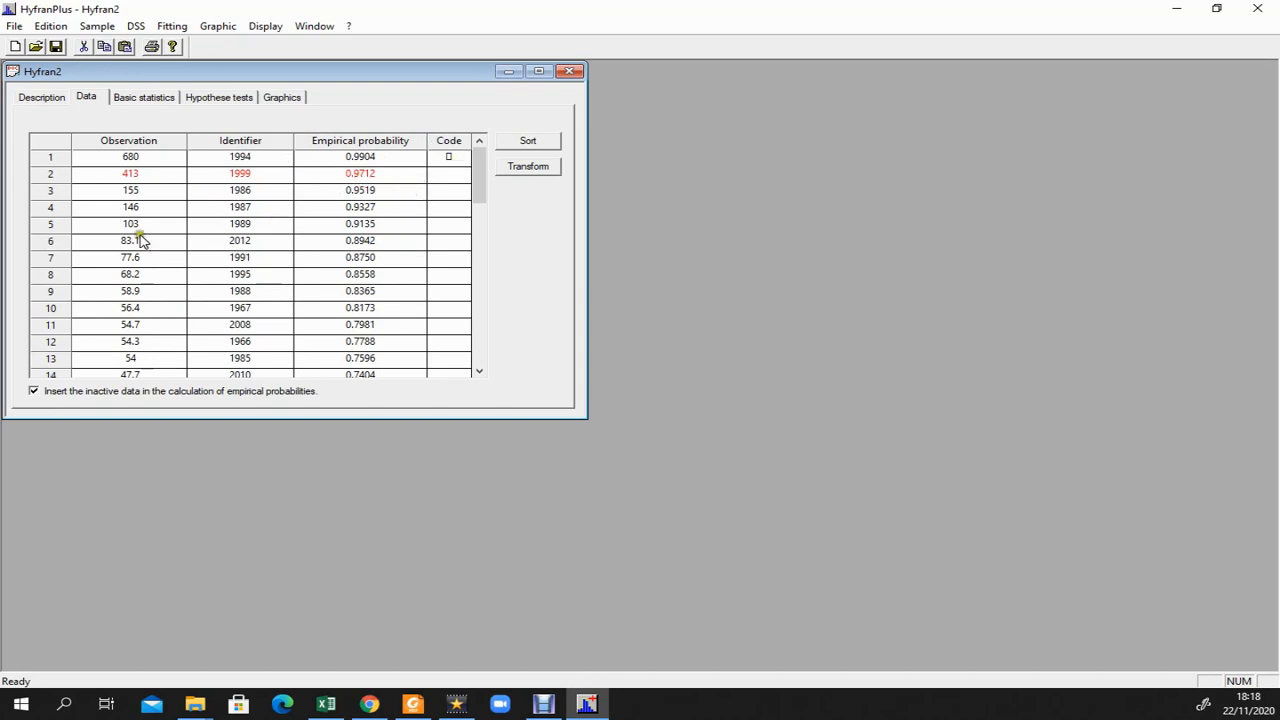
Examine the independence test results and the chronological curve with the 1999 observation inactive.
left_click(137, 100)
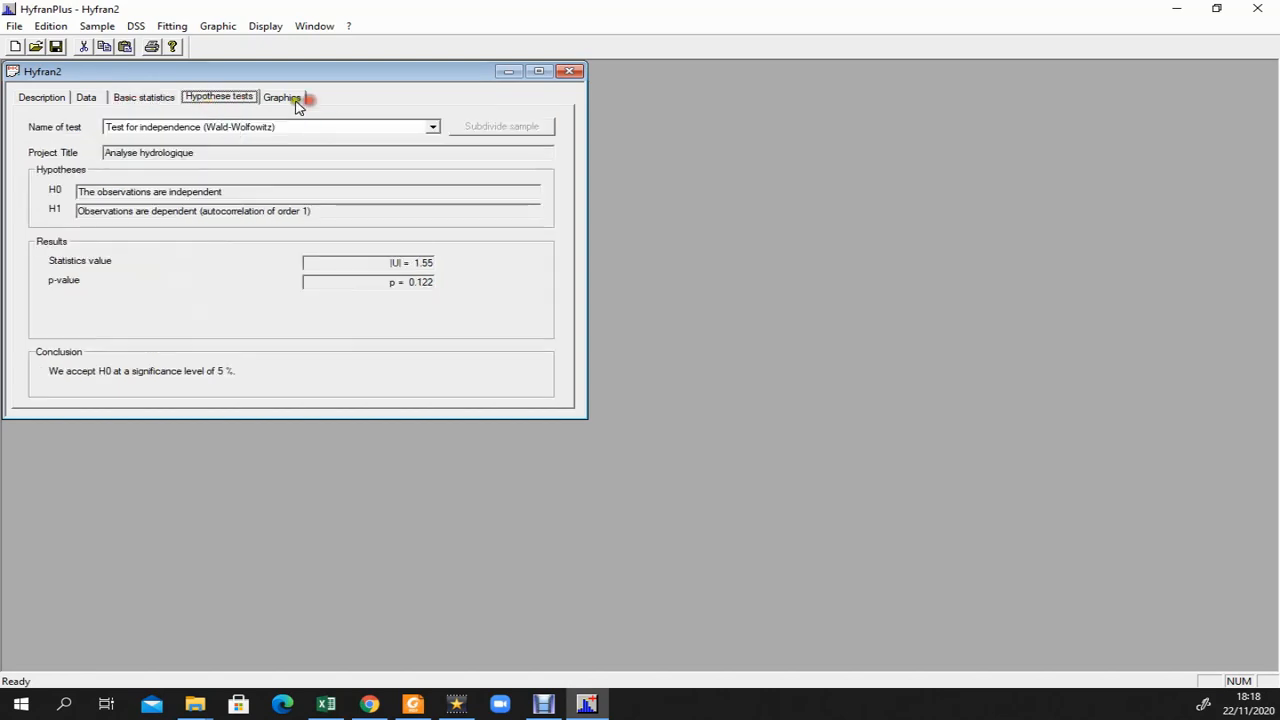
left_click(303, 100)
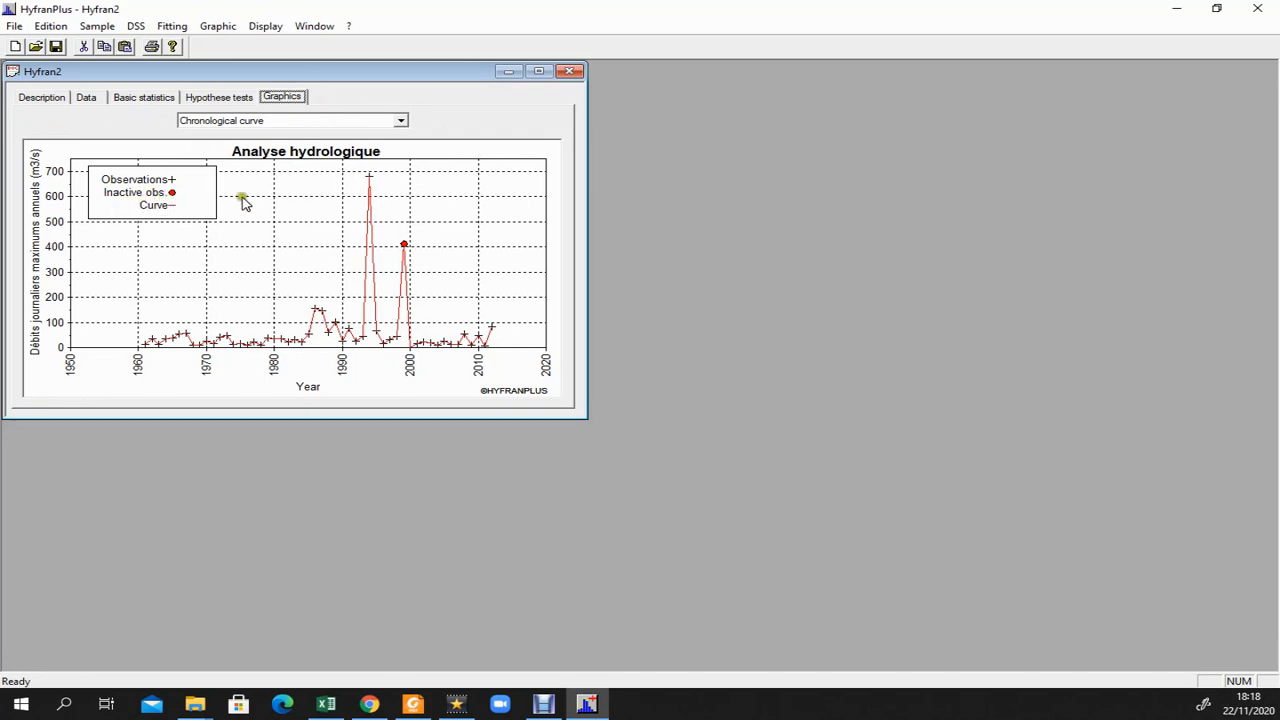
Reactivate the 1999 observation in the data table.
left_click(82, 98)
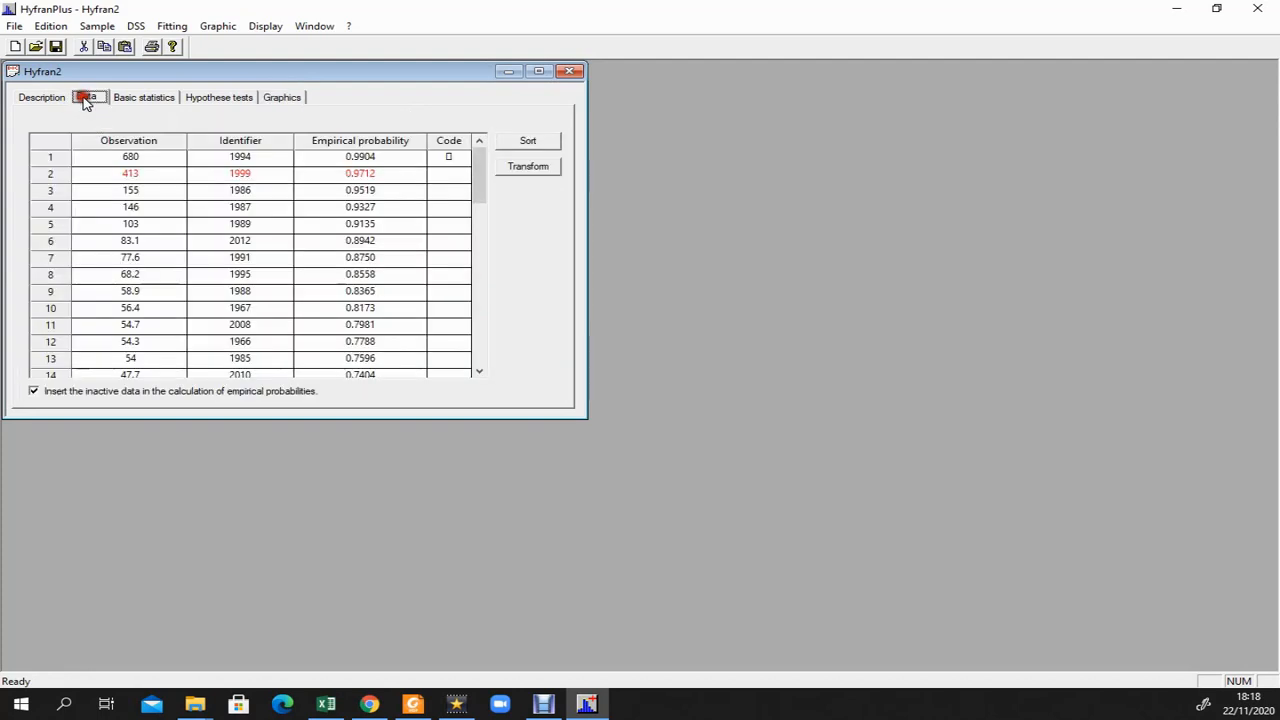
left_click(46, 177)
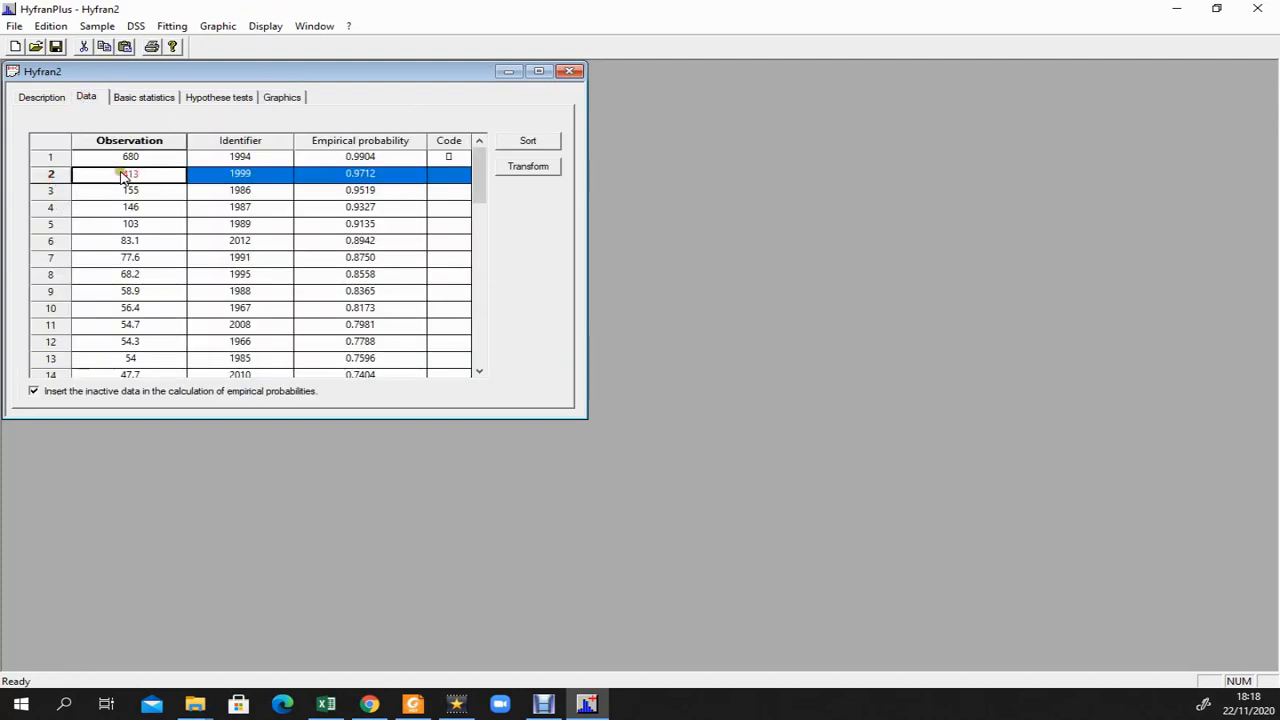
left_click(154, 205)
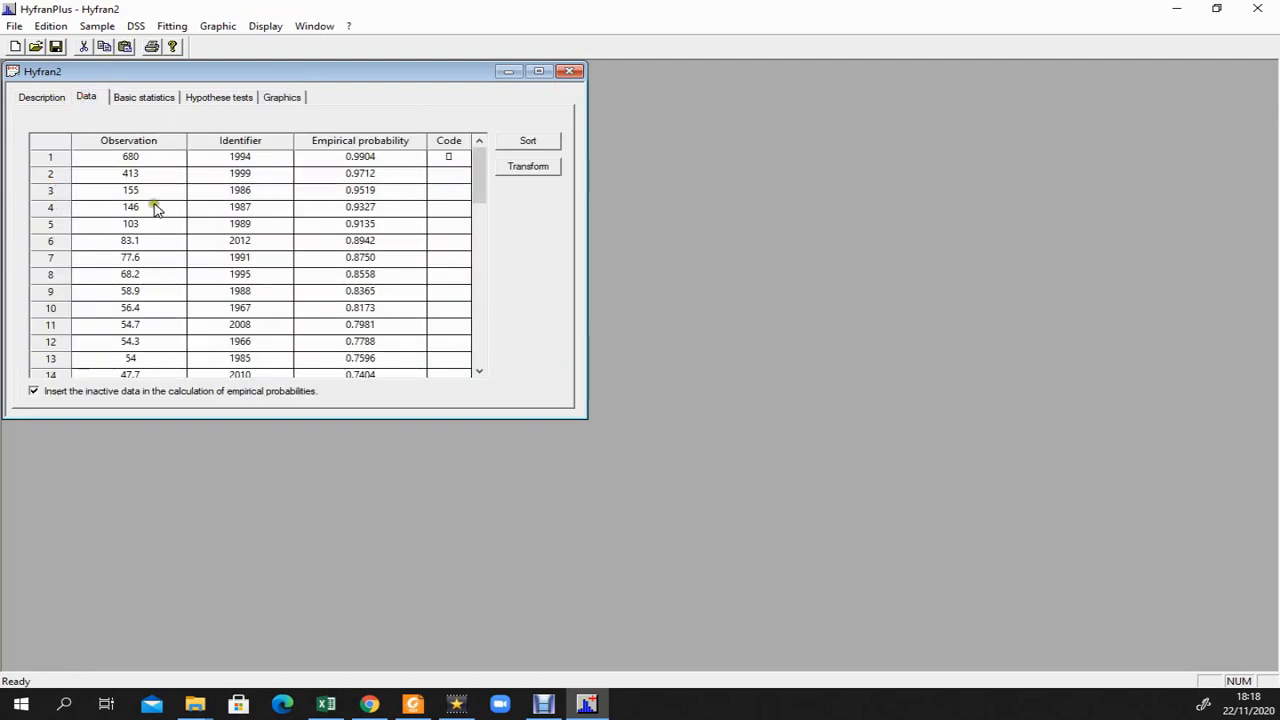
Examine the sample's chronological curve, the observations on probability plot and the histogram of observations selected by value.
left_click(236, 97)
left_click(281, 97)
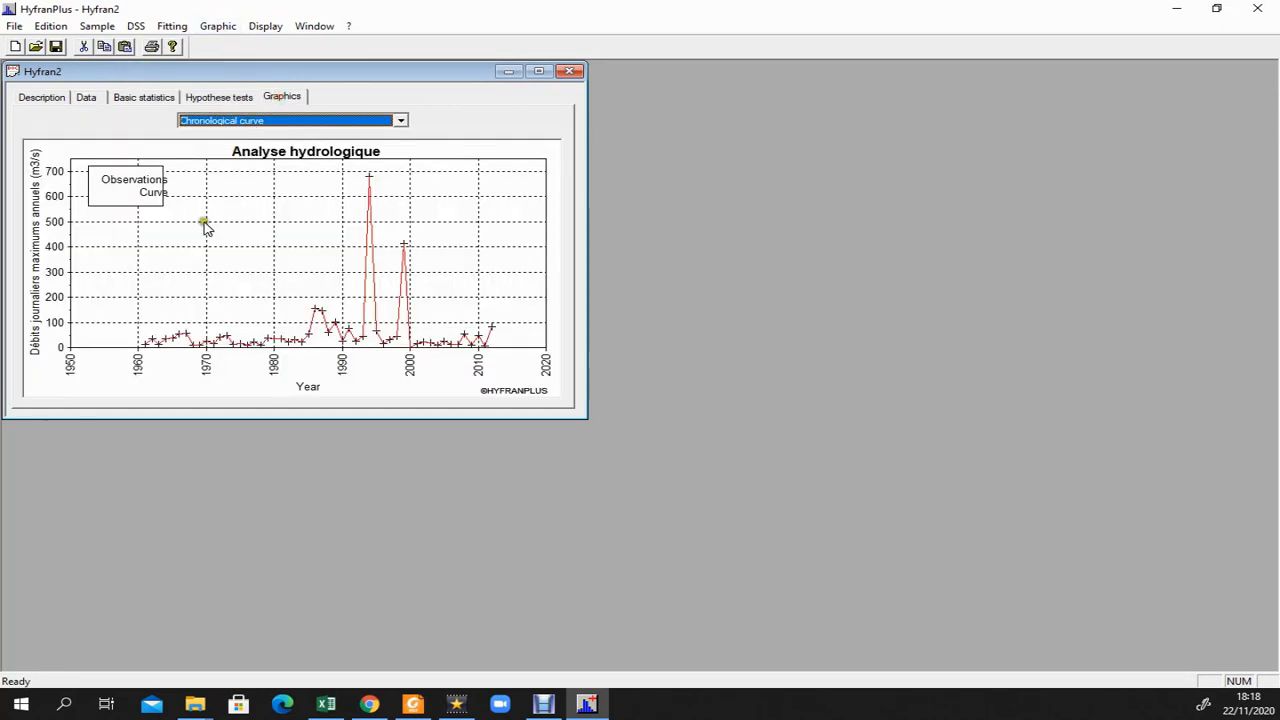
left_click(227, 121)
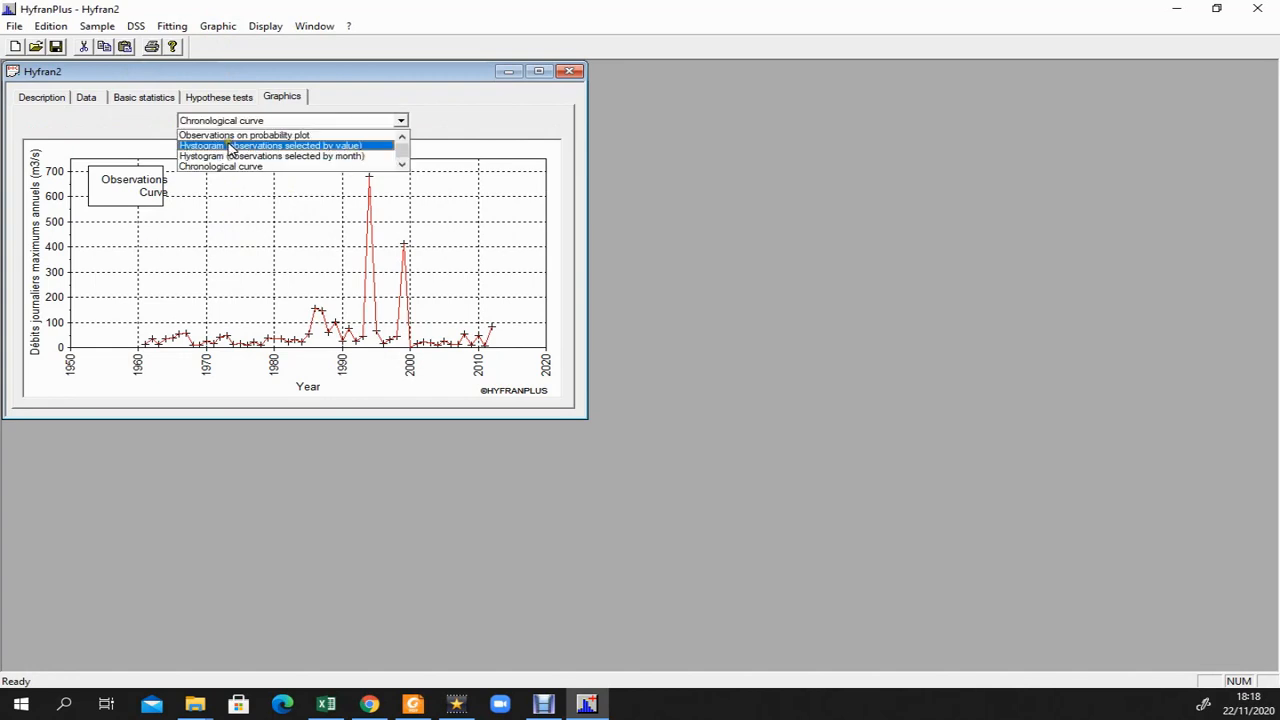
left_click(229, 137)
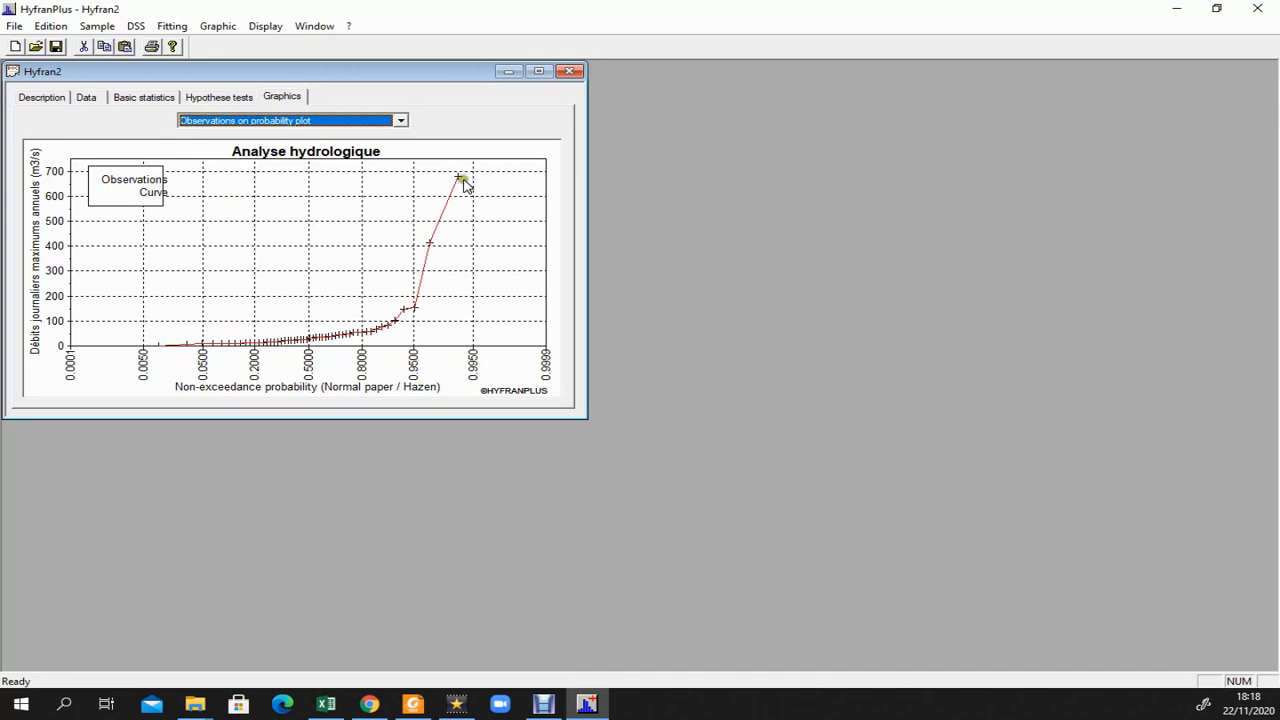
left_click(287, 122)
left_click(245, 145)
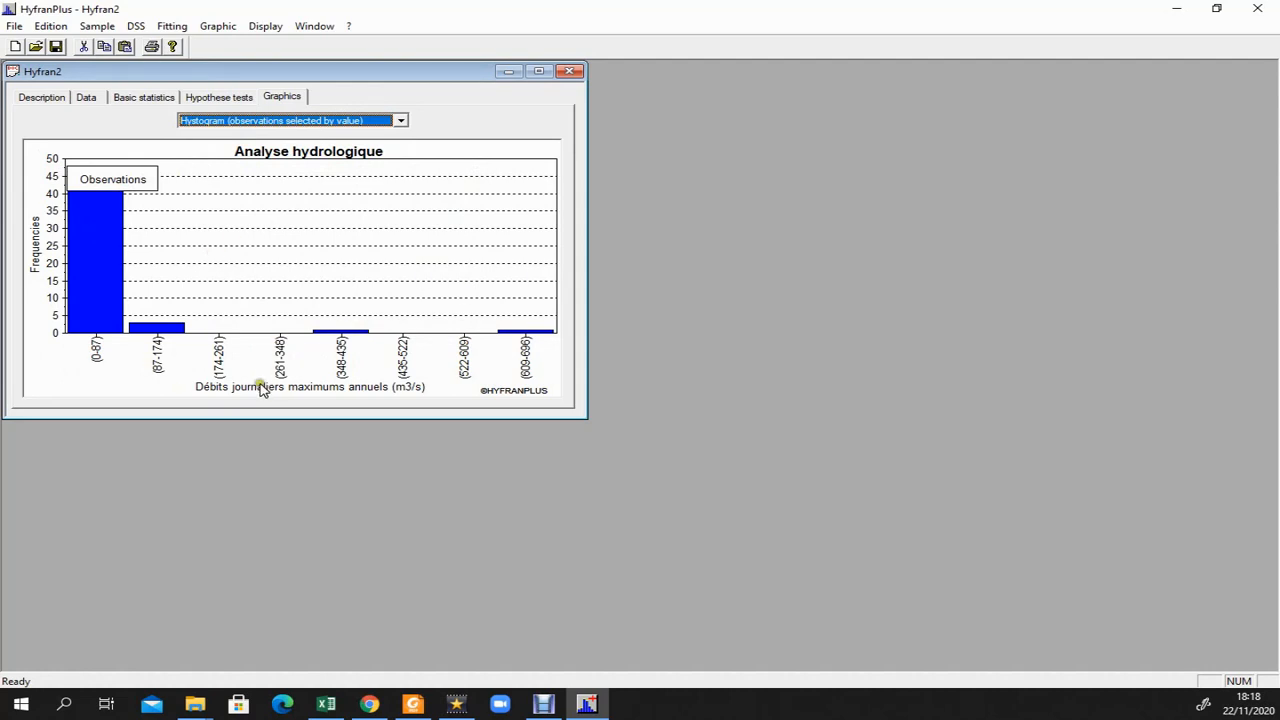
left_click(239, 121)
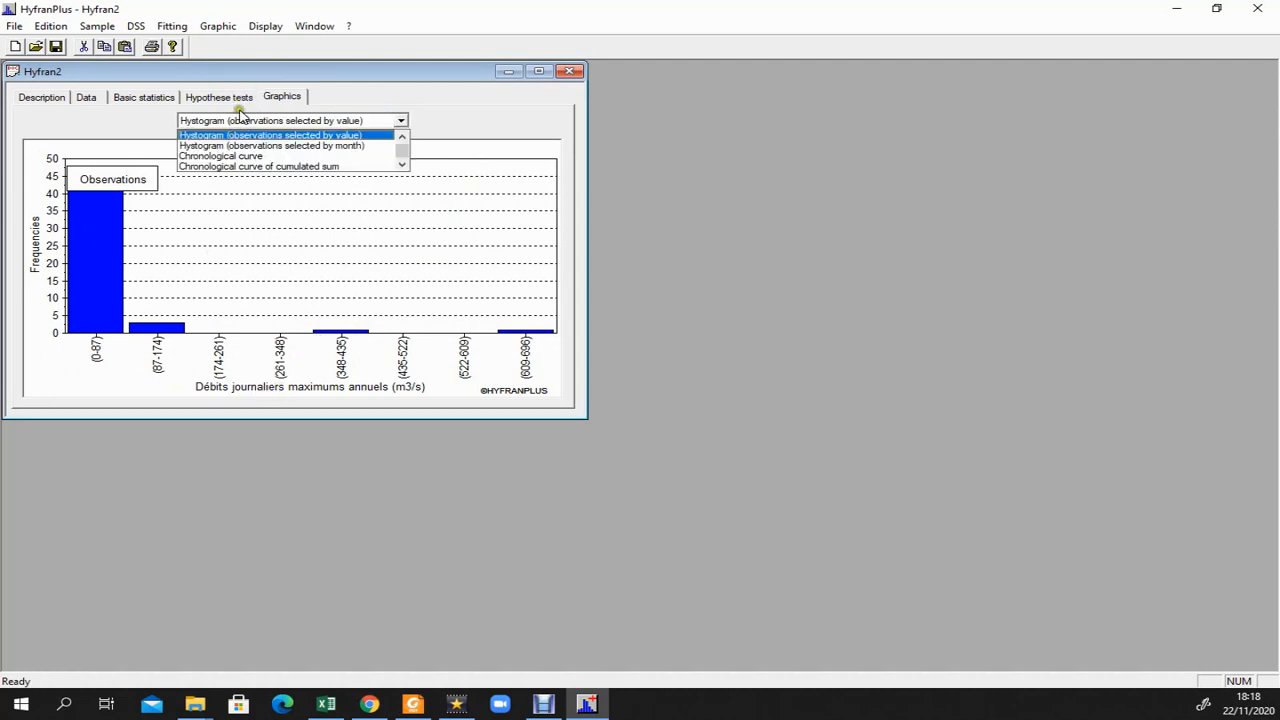
left_click(236, 121)
Fit a Gumbel distribution to the sample by maximum likelihood and place its results window beside the data window.
left_click(38, 100)
left_click(86, 100)
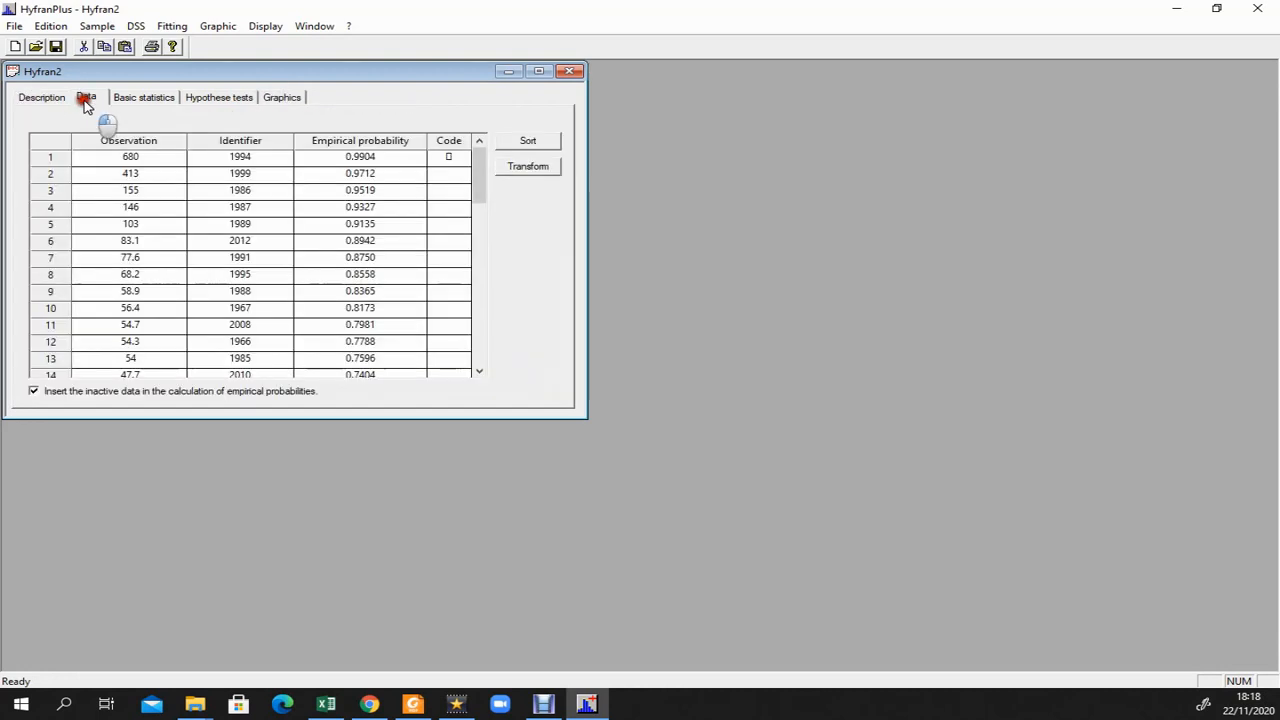
scroll(137, 272, "down", 2)
scroll(137, 272, "up", 2)
left_click(172, 26)
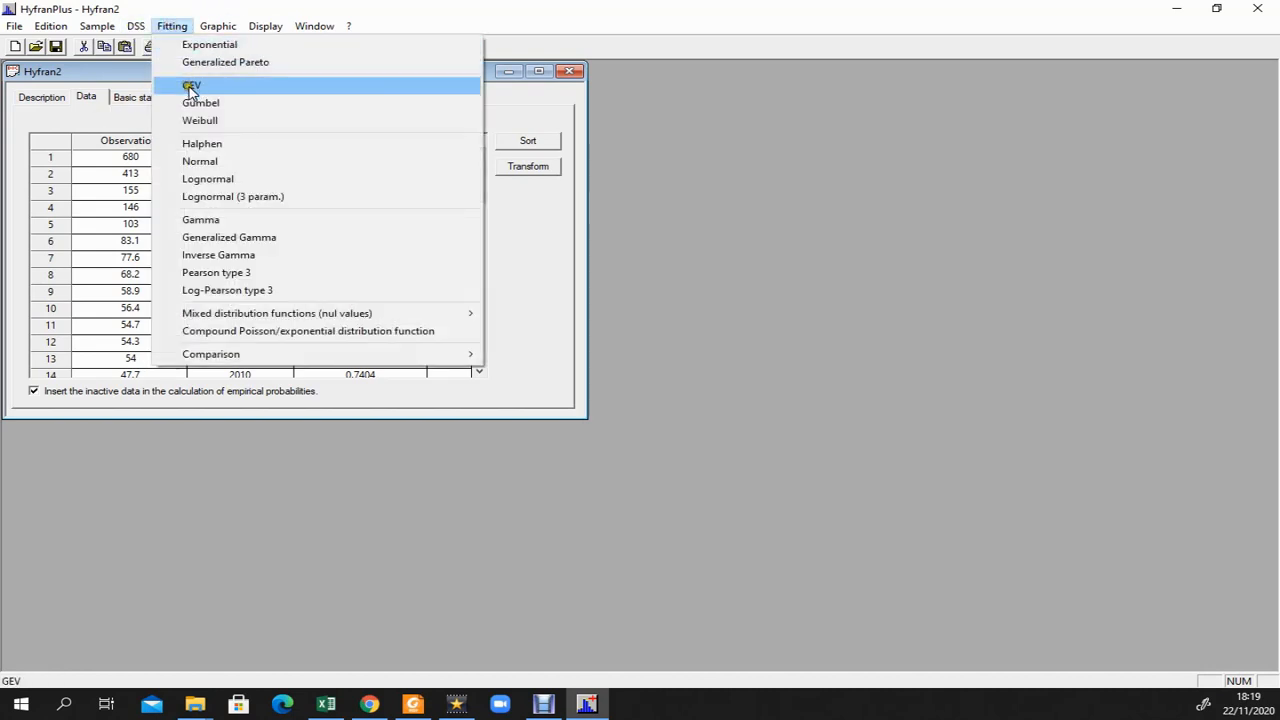
left_click(194, 103)
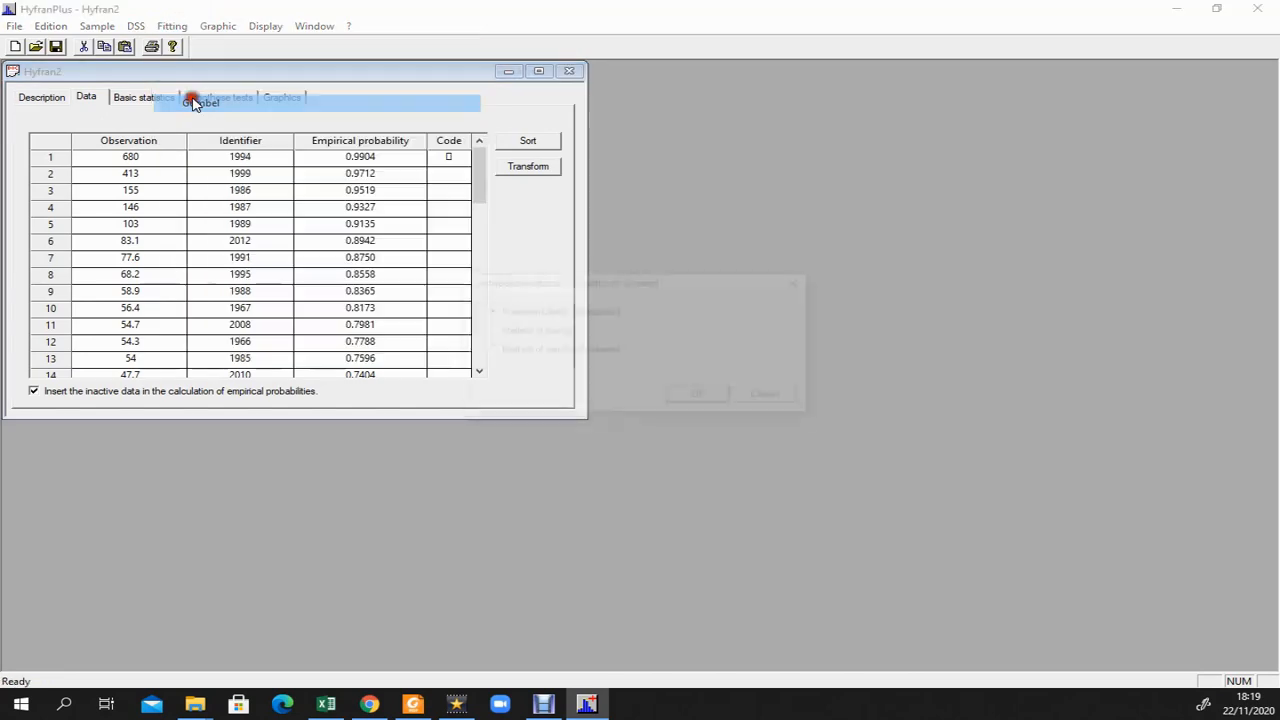
left_click(702, 397)
left_click_drag(195, 74, 888, 87)
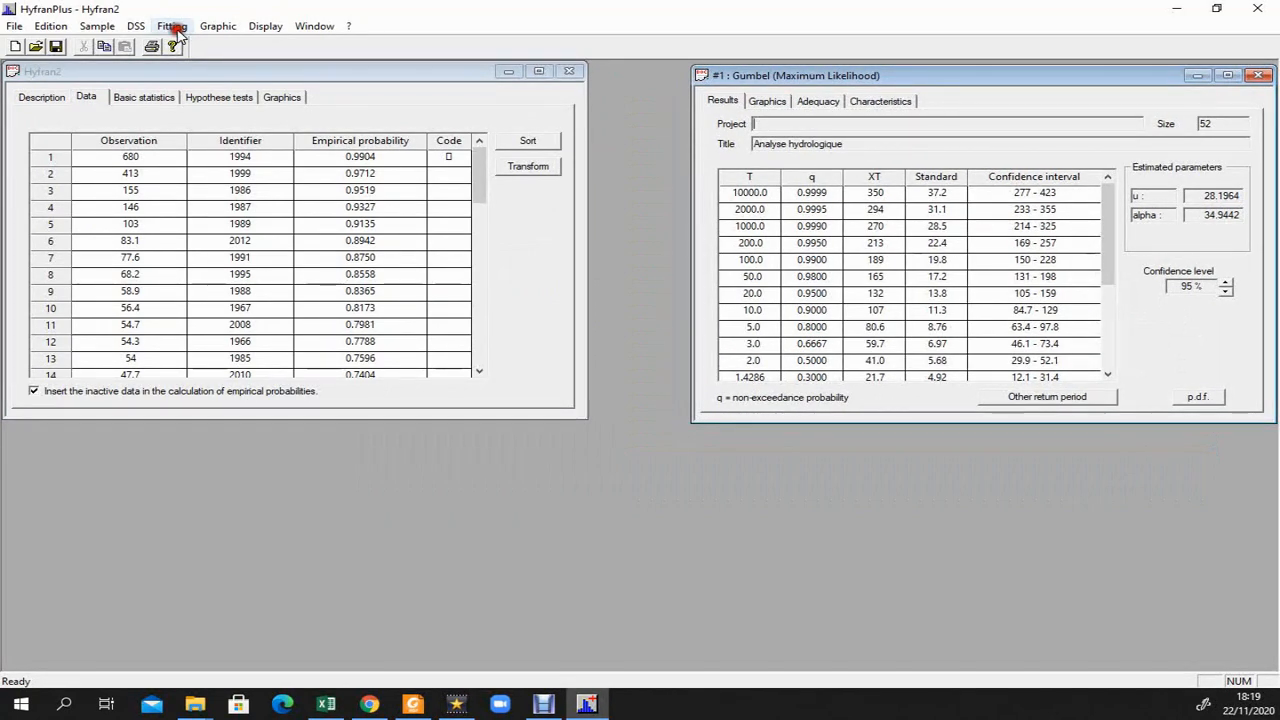
Fit GEV and lognormal distributions by maximum likelihood and arrange their results windows below the Gumbel and data windows.
left_click(172, 27)
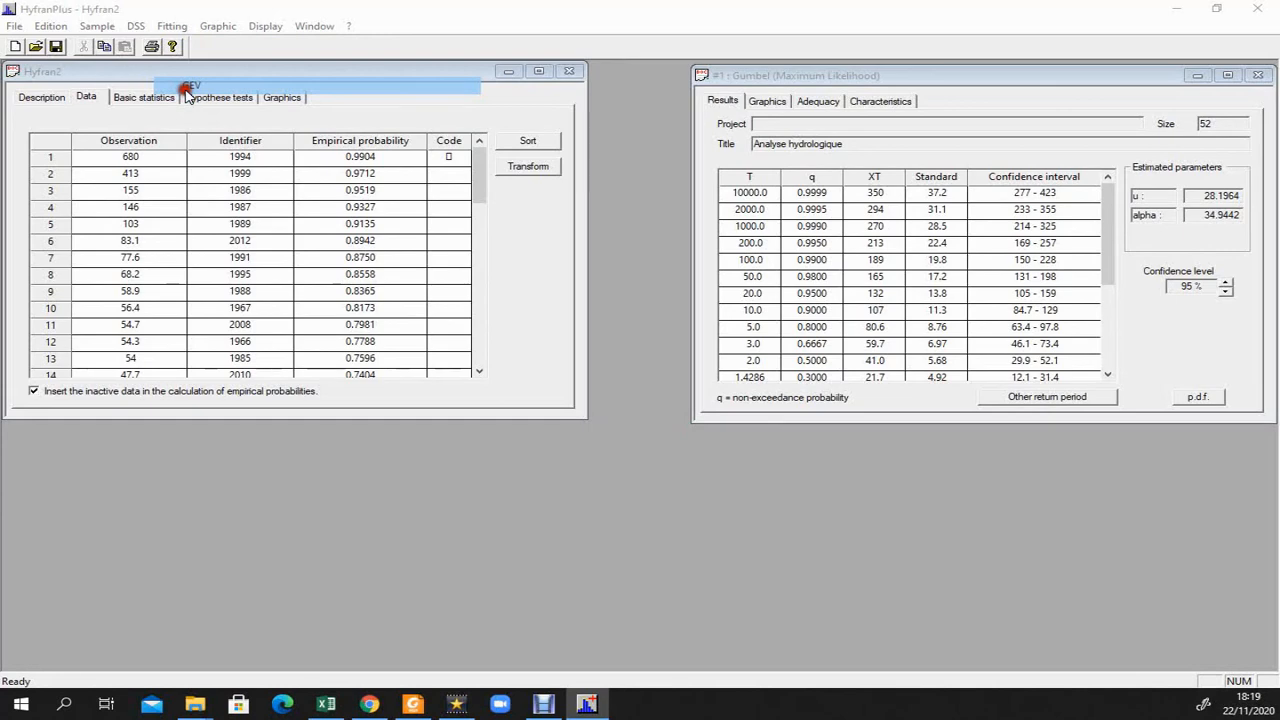
left_click_drag(763, 454, 826, 441)
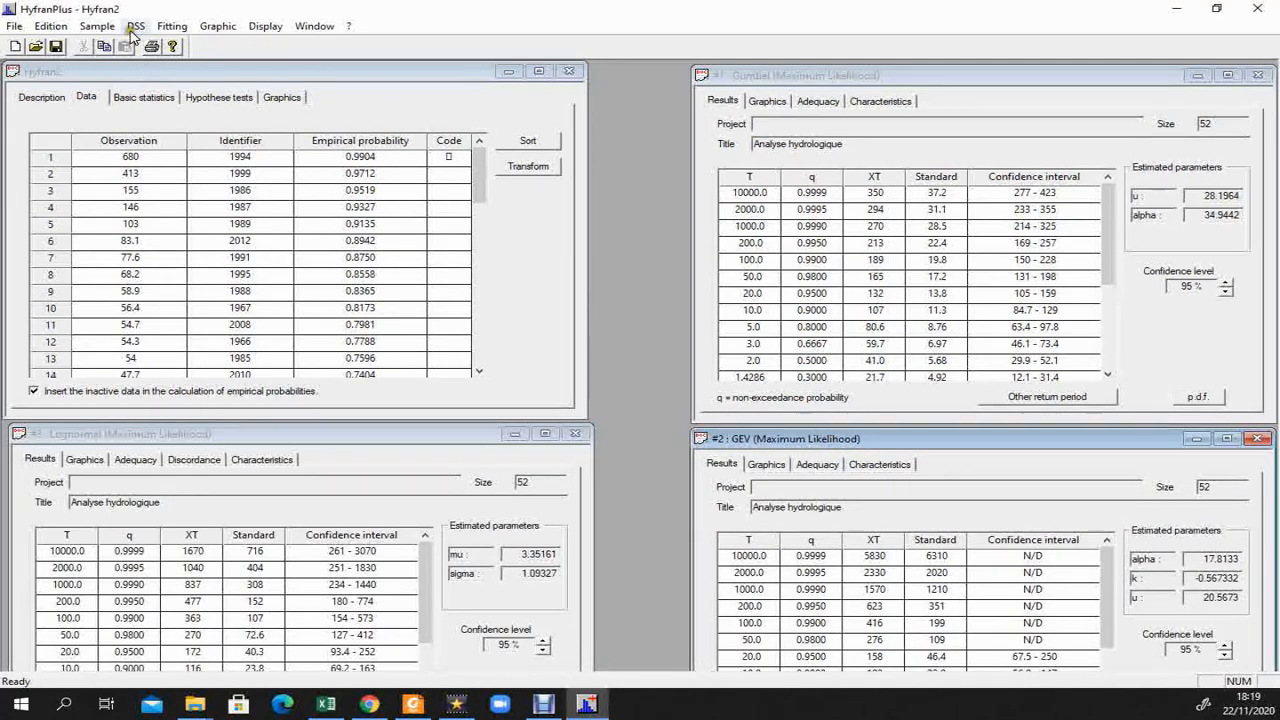
Fit a normal distribution to the sample by maximum likelihood.
left_click(170, 26)
mouse_move(135, 31)
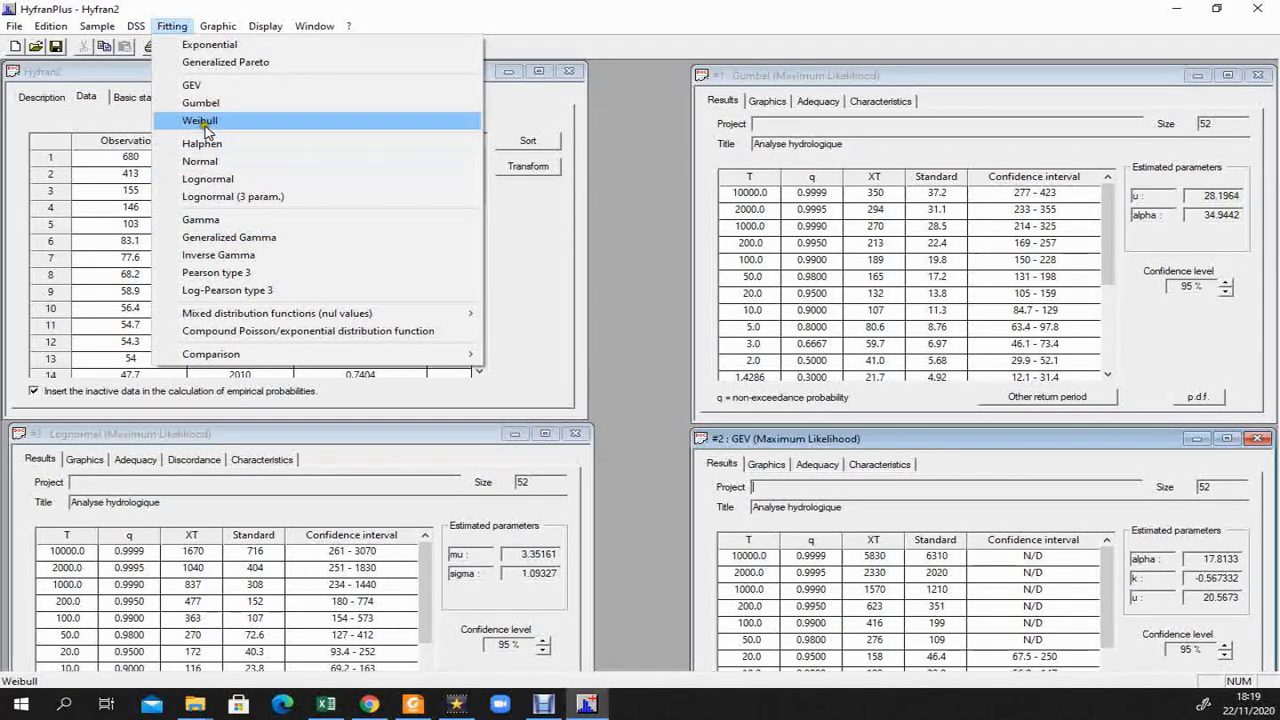
left_click(200, 161)
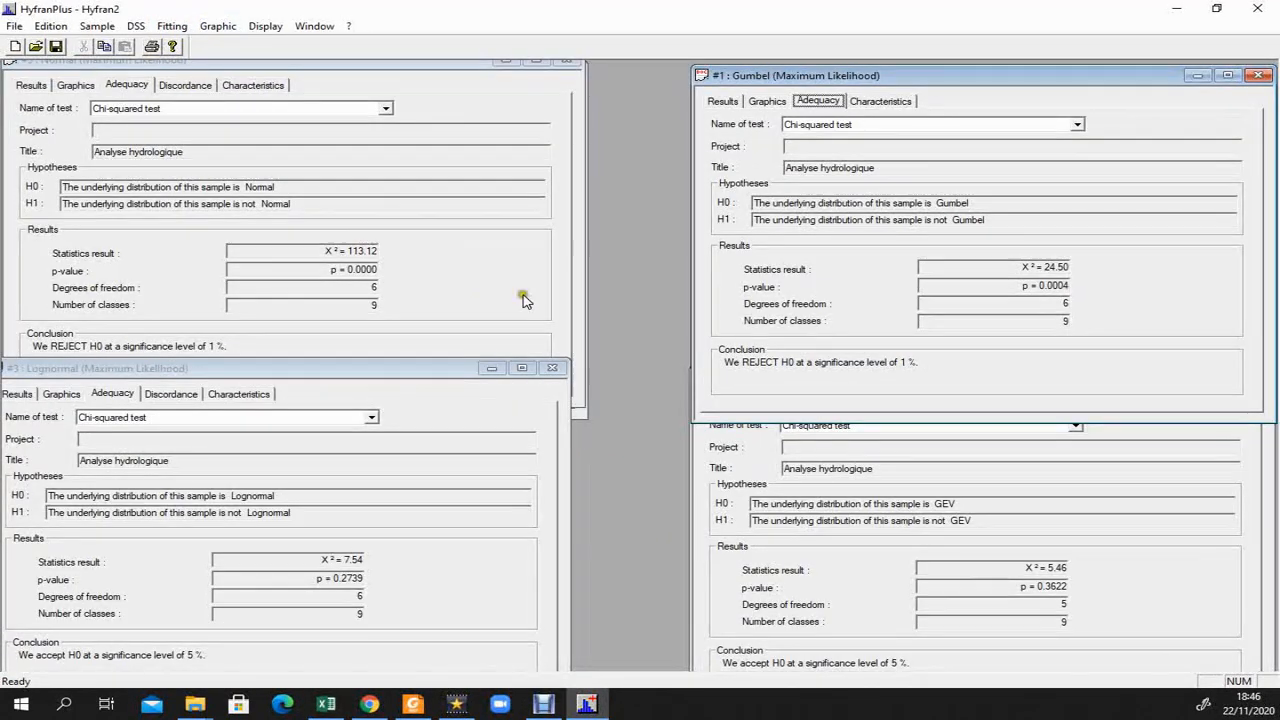
Examine the chi-squared adequacy test results of the normal, lognormal, Gumbel and GEV fits.
left_click(409, 59)
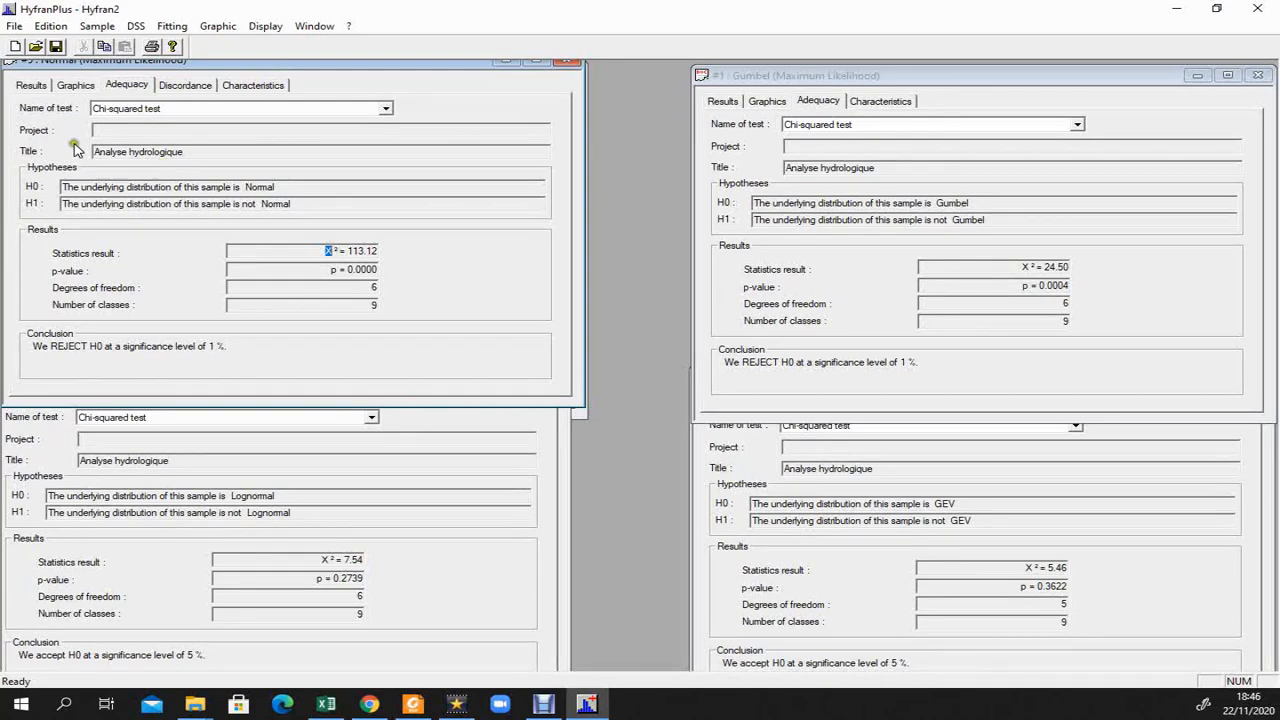
left_click(29, 87)
left_click(139, 84)
left_click(171, 85)
left_click(137, 85)
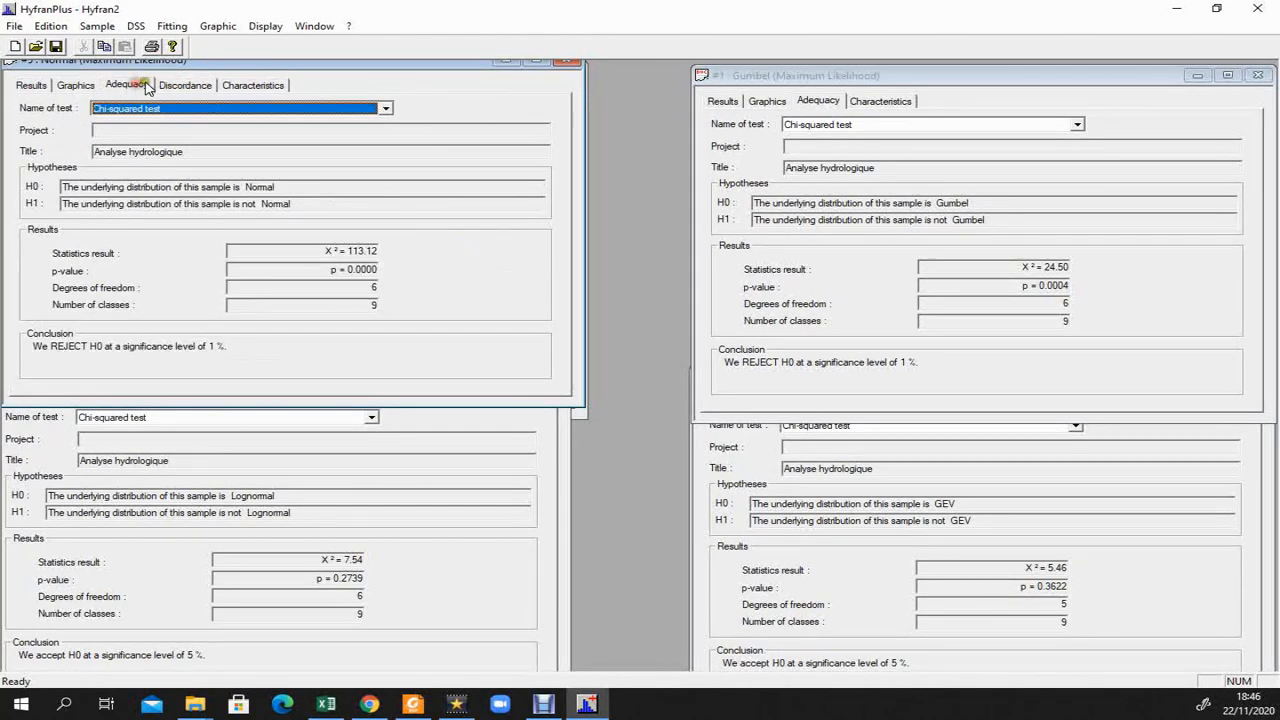
left_click(228, 511)
left_click(171, 394)
left_click(136, 396)
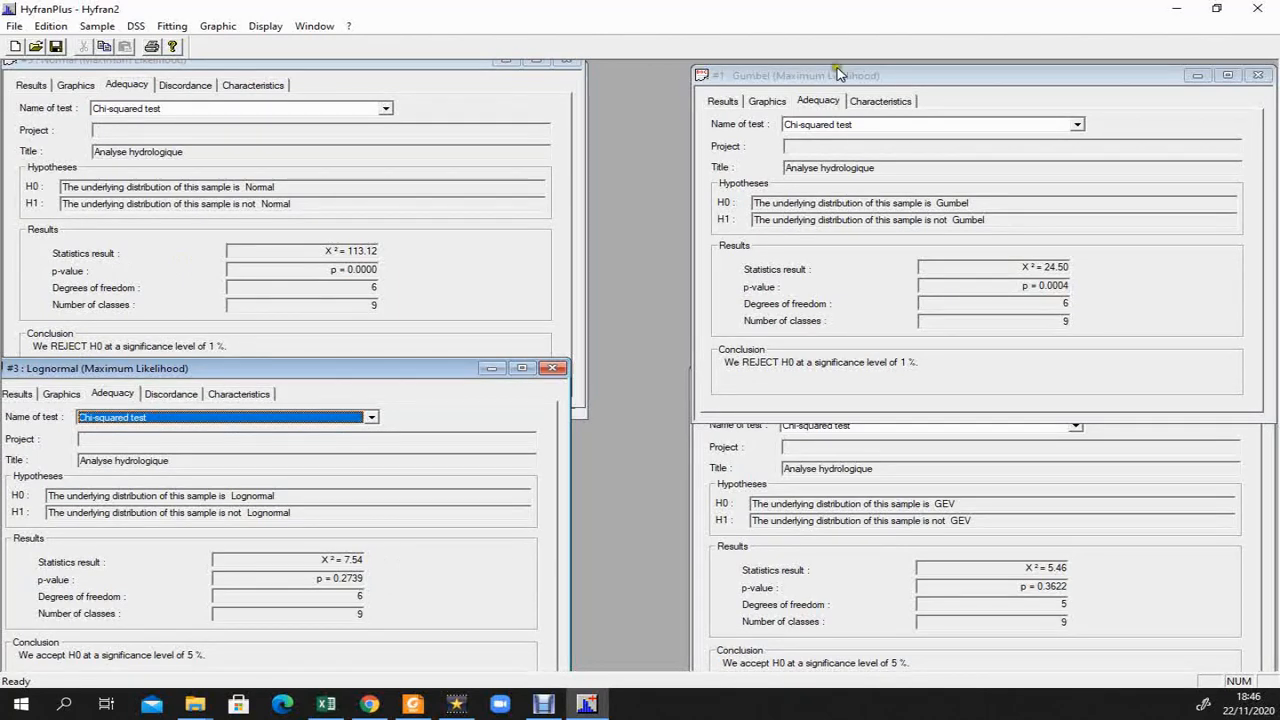
left_click(765, 101)
left_click(815, 100)
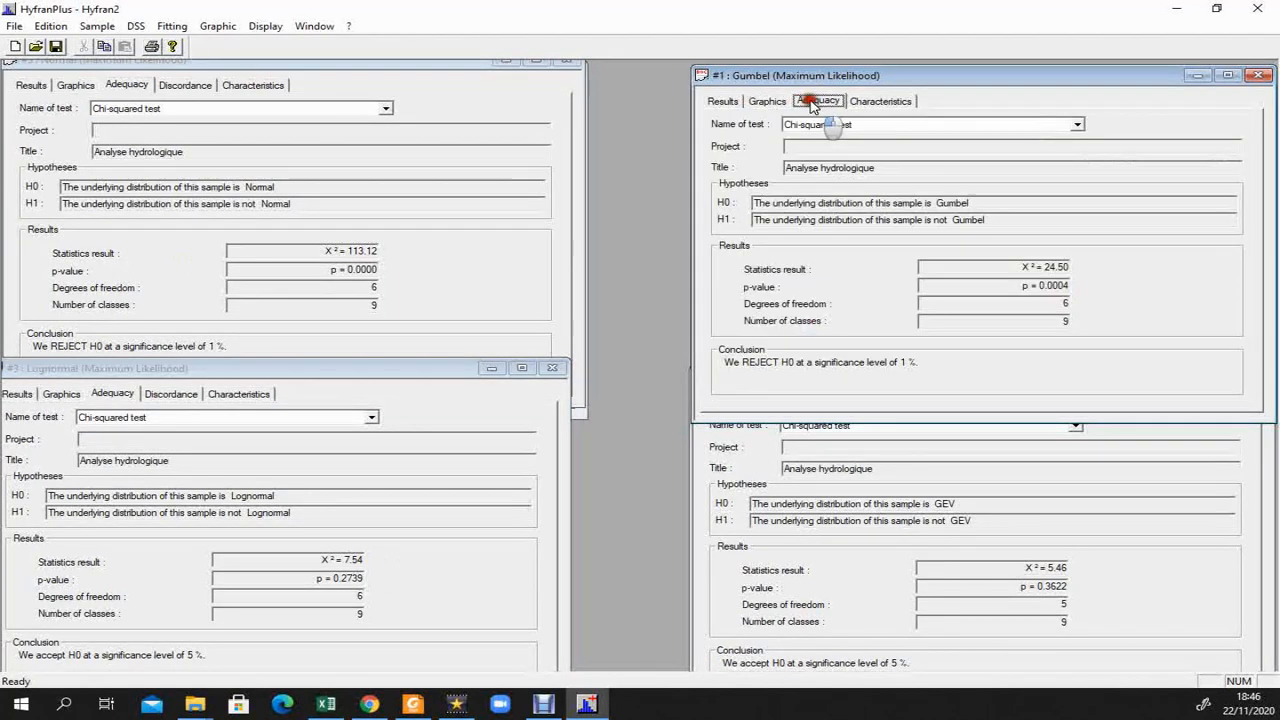
left_click(783, 487)
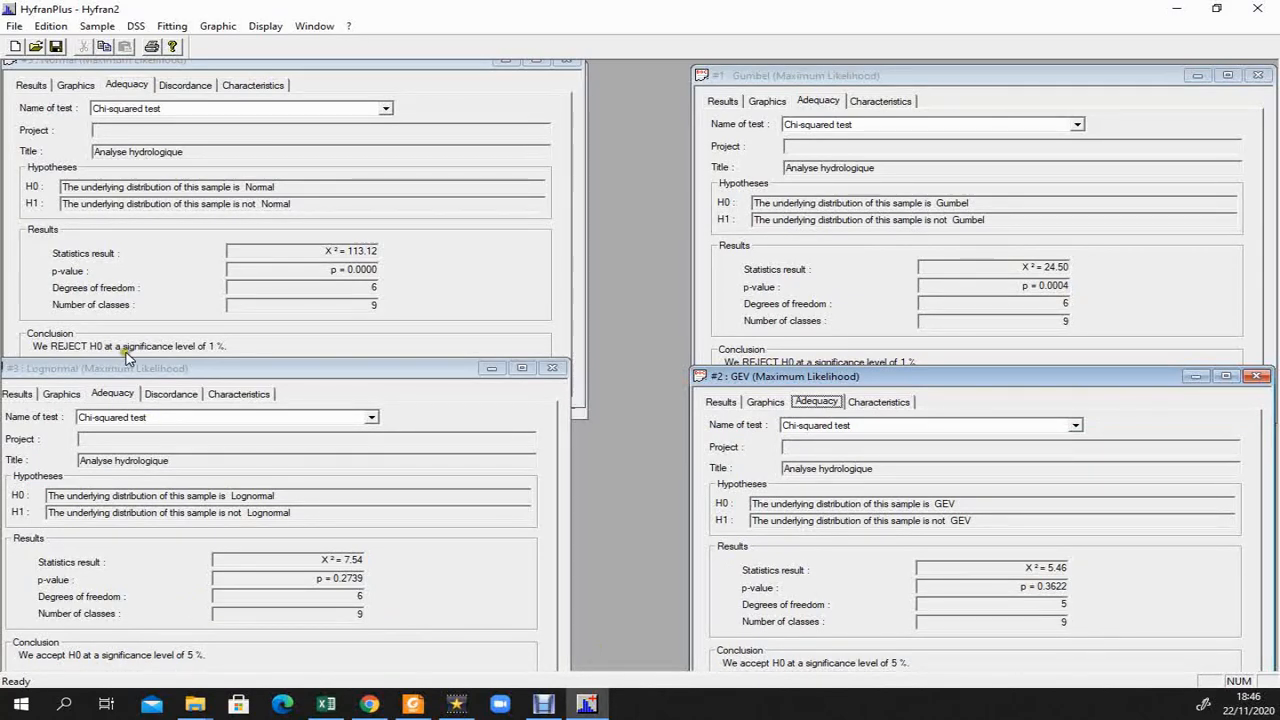
Compare the chi-squared test conclusions across the four fitted distributions.
left_click(62, 62)
left_click(845, 82)
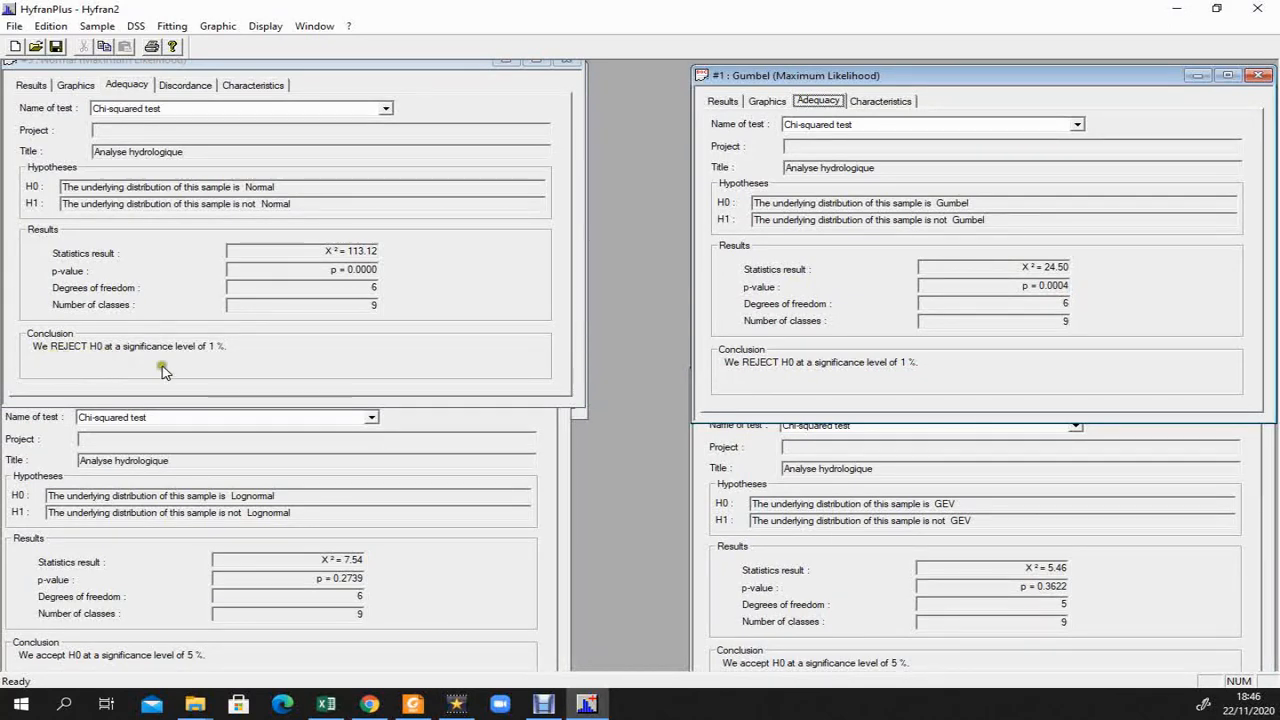
left_click(48, 656)
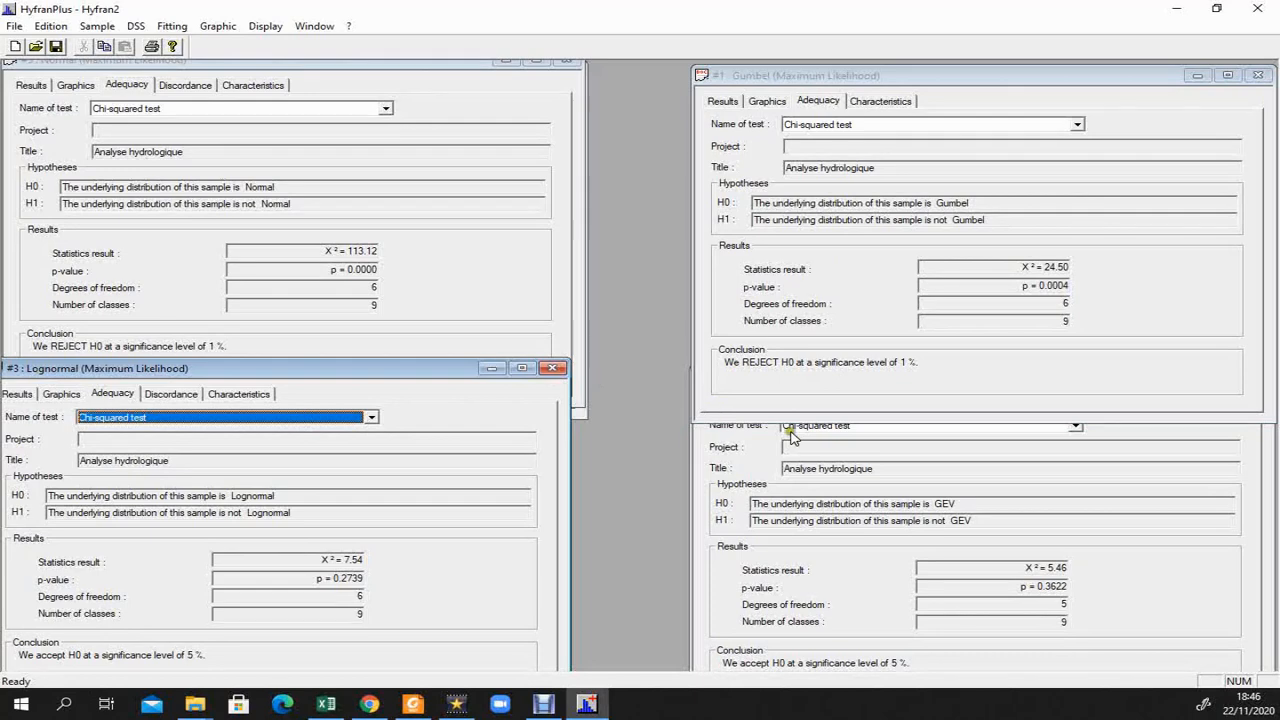
left_click(795, 468)
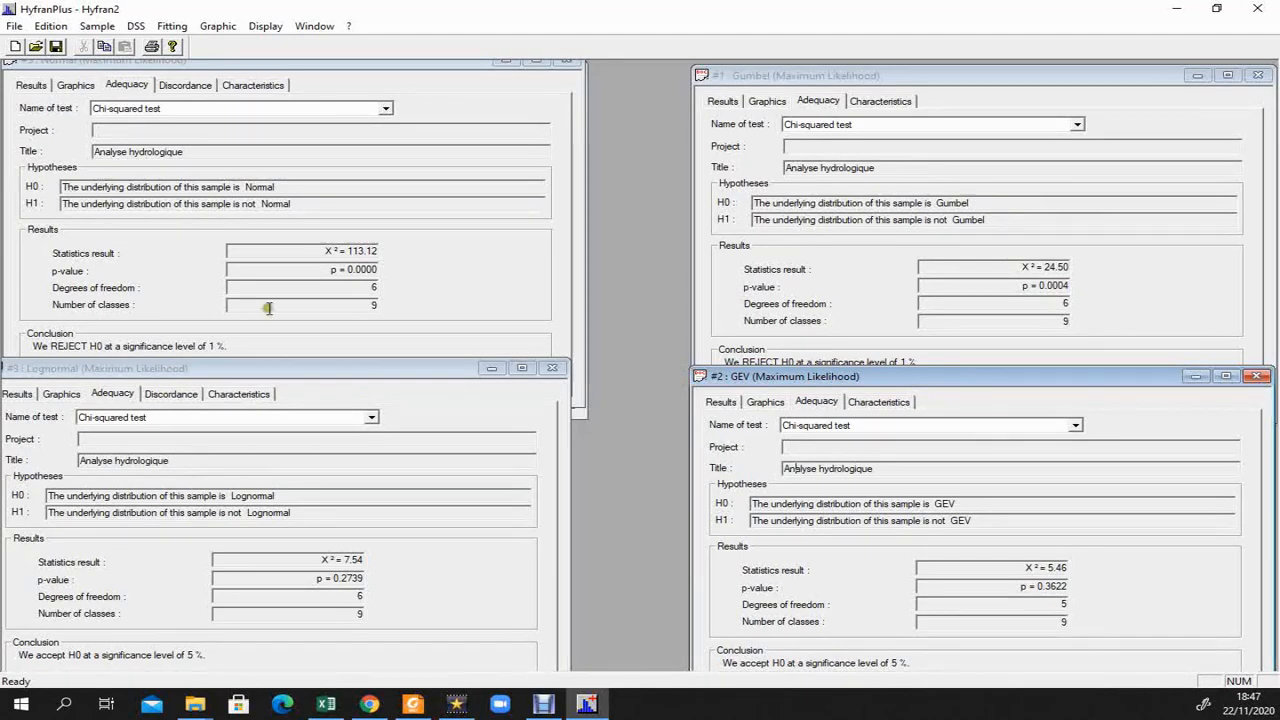
Display the fitted probability plots of the normal, lognormal, GEV and Gumbel distributions for visual comparison.
left_click(262, 88)
left_click(138, 88)
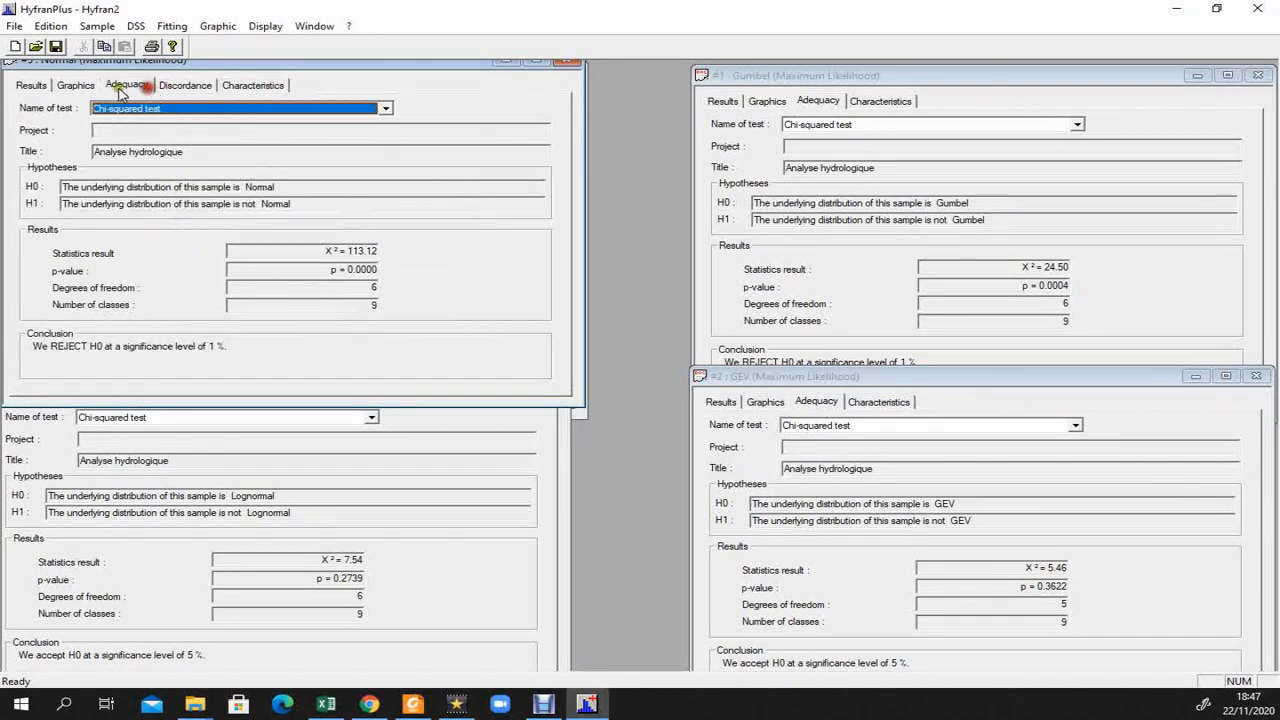
left_click(85, 88)
left_click(98, 423)
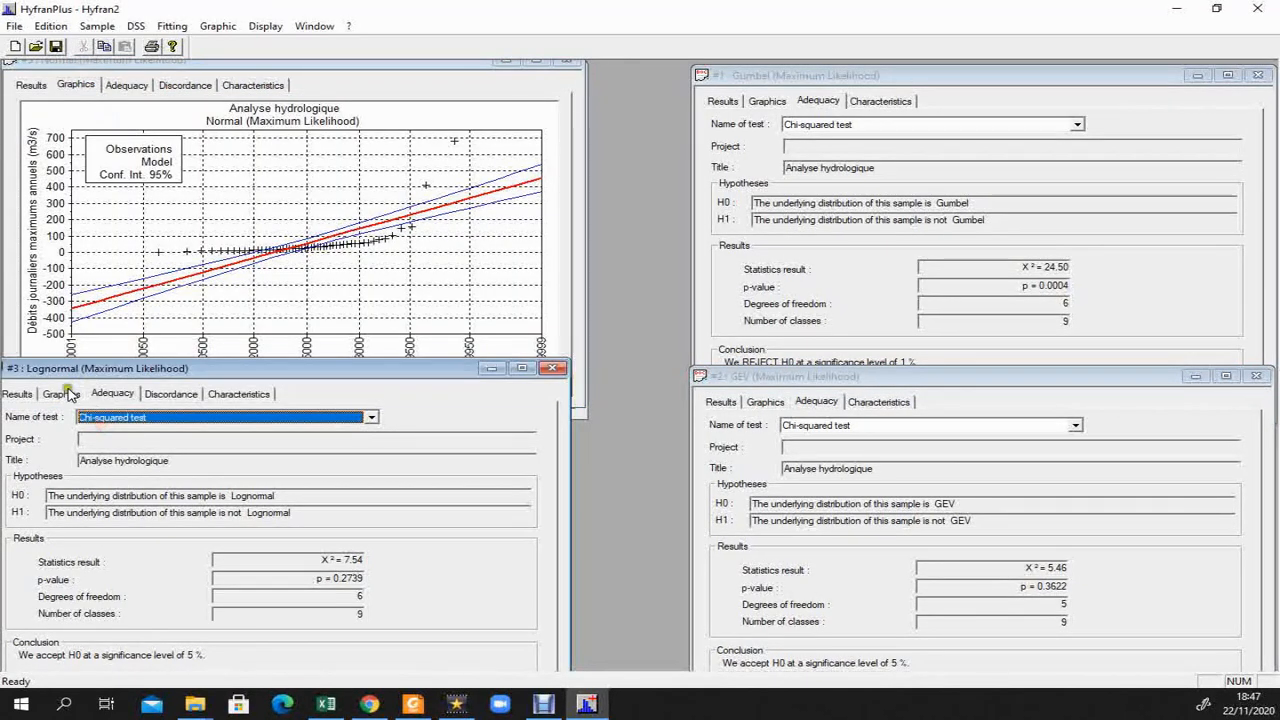
left_click(62, 394)
left_click(765, 401)
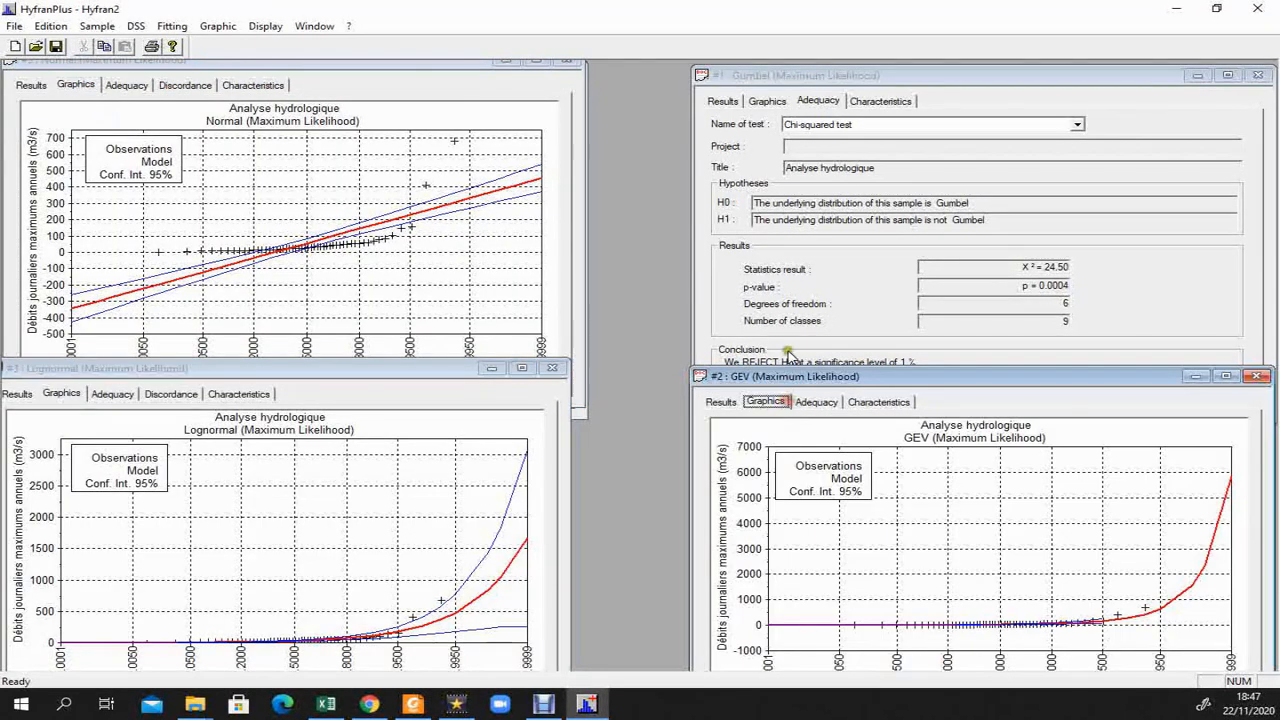
left_click(767, 101)
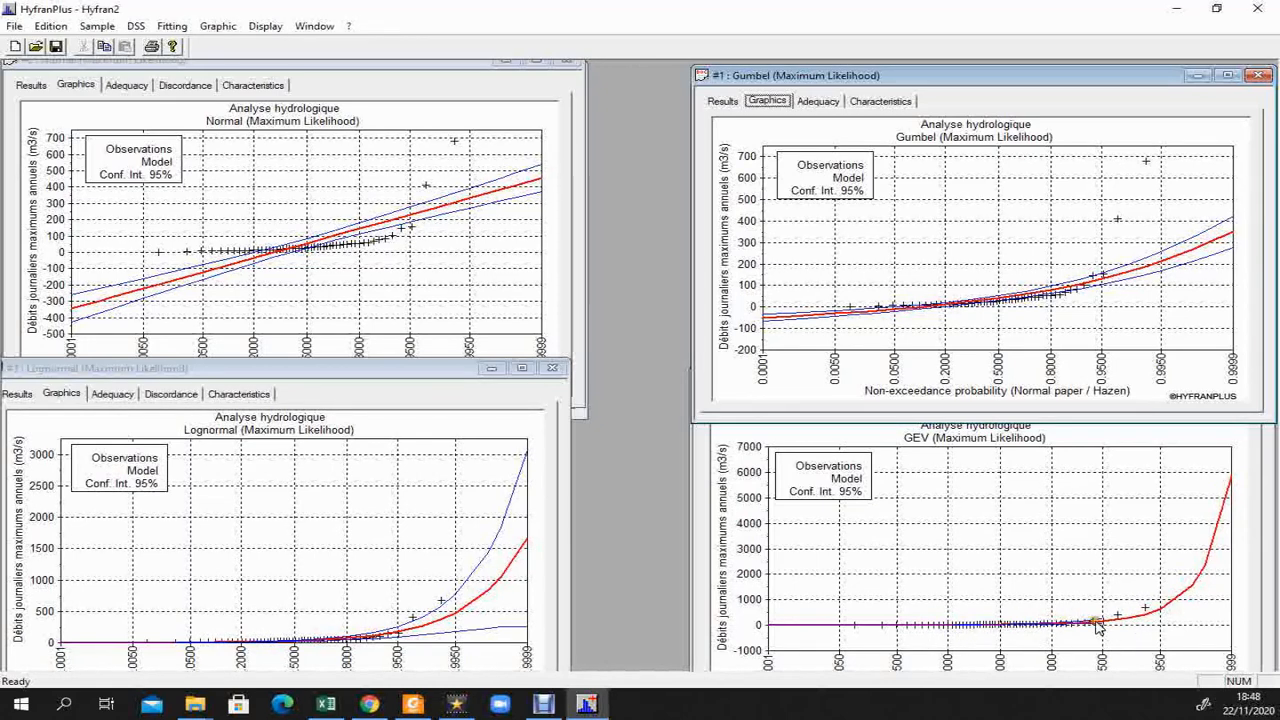
Compare the normal, lognormal, Gumbel and GEV fits by criterion, with all a priori probabilities equal and a 100-year reference return period.
left_click(210, 26)
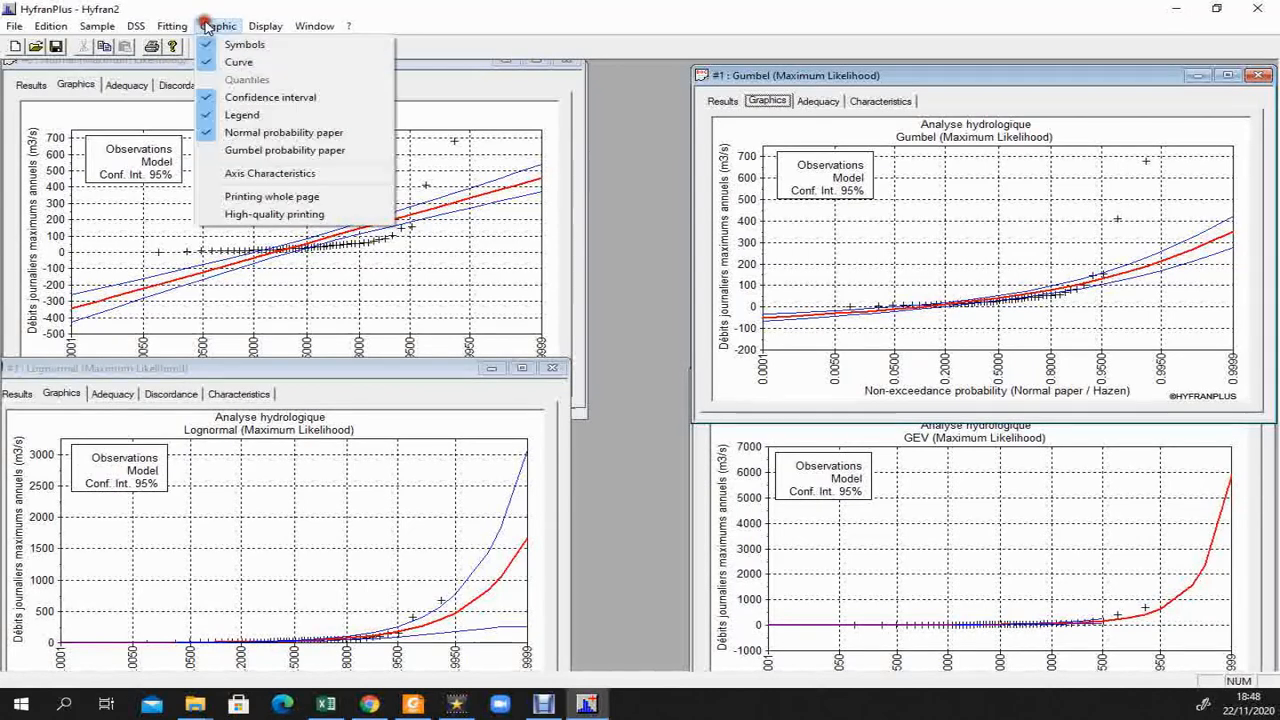
mouse_move(172, 28)
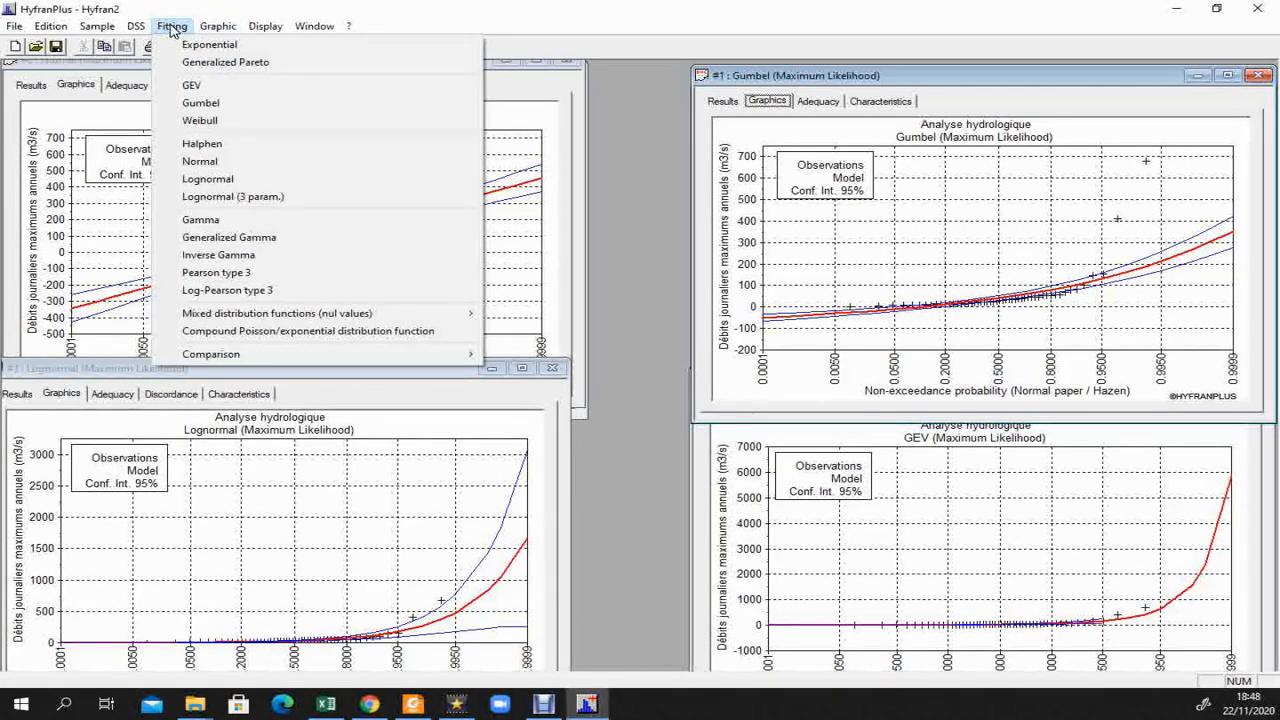
mouse_move(200, 352)
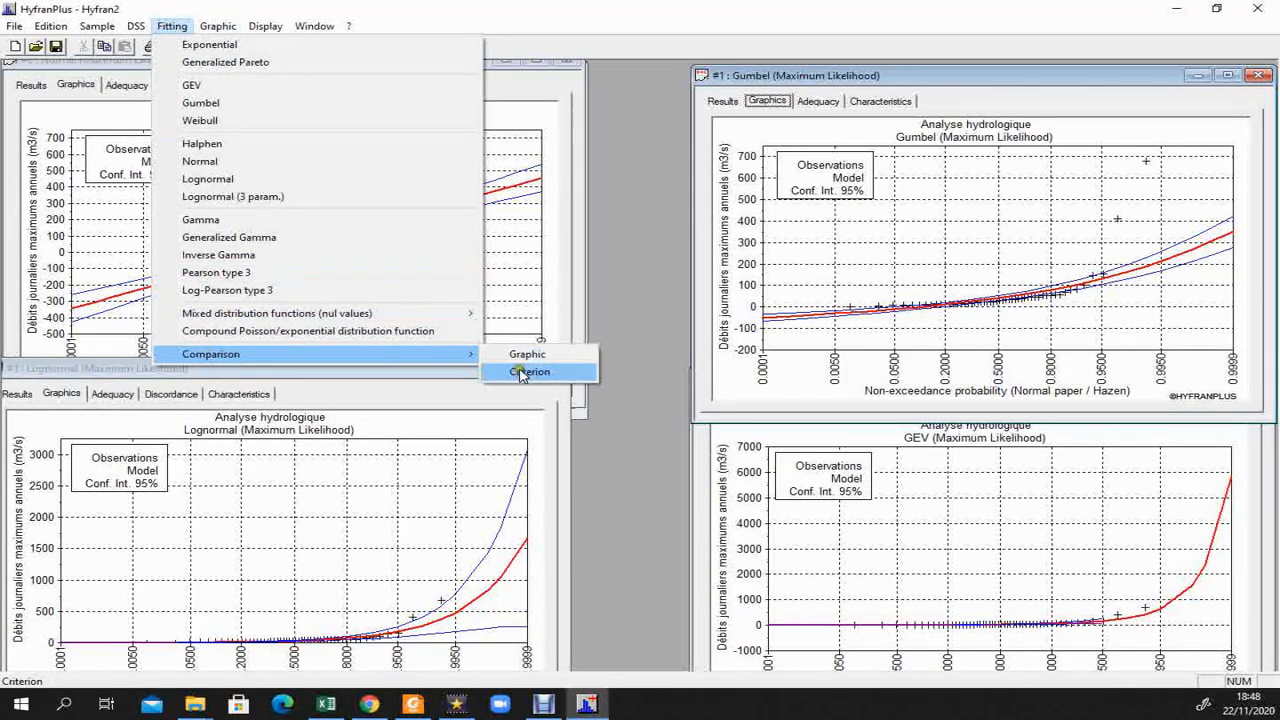
left_click(520, 374)
left_click(520, 283)
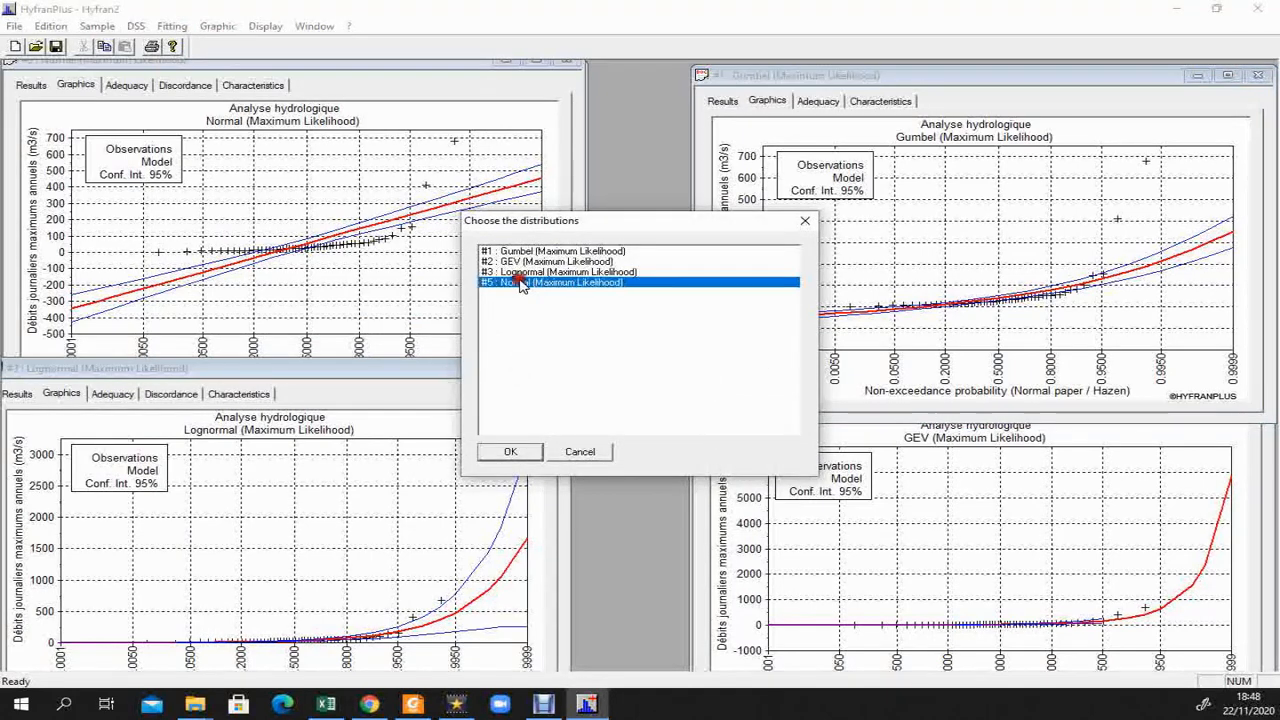
left_click(522, 272, "ctrl")
left_click(525, 251, "ctrl")
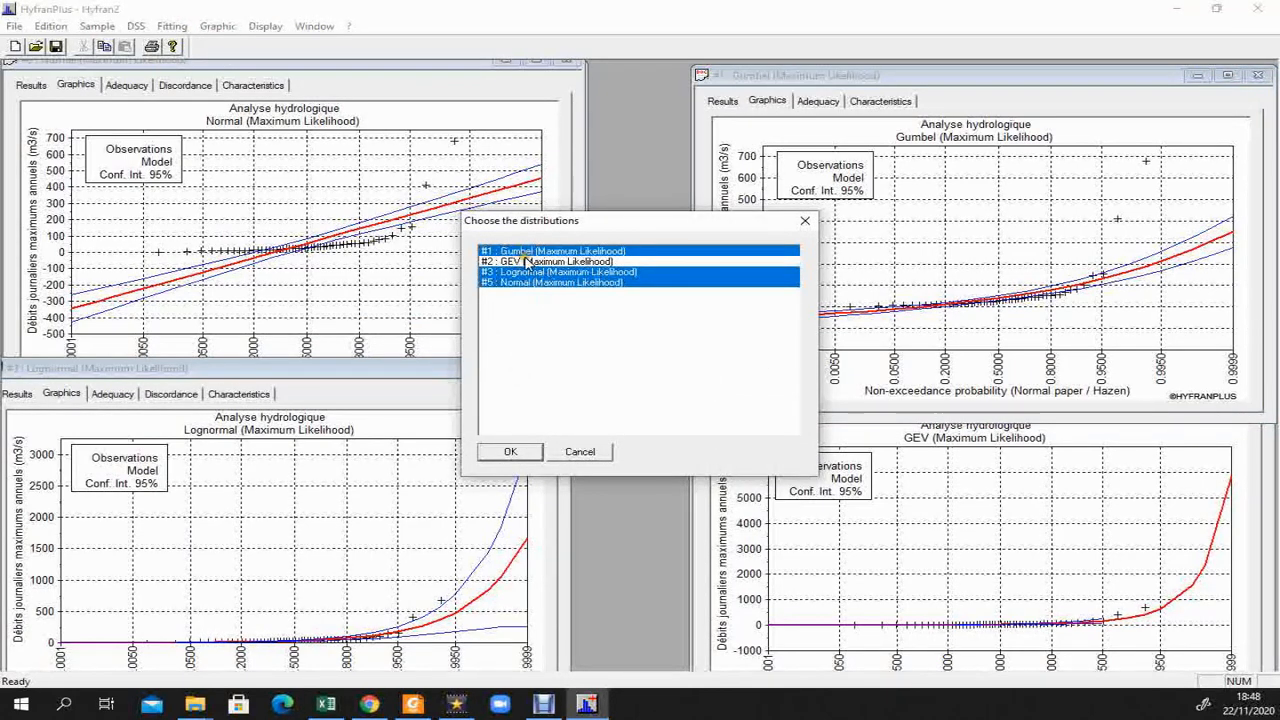
left_click(527, 260, "ctrl")
left_click(511, 452)
left_click(501, 402)
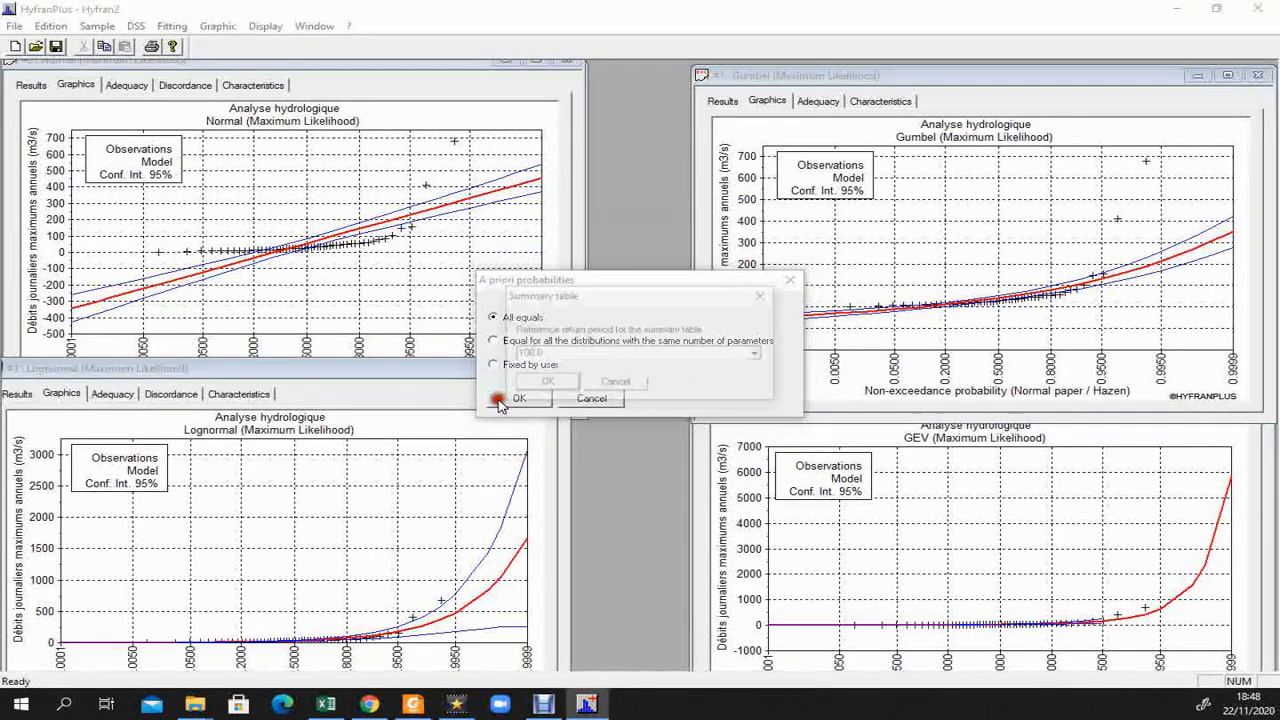
left_click(545, 383)
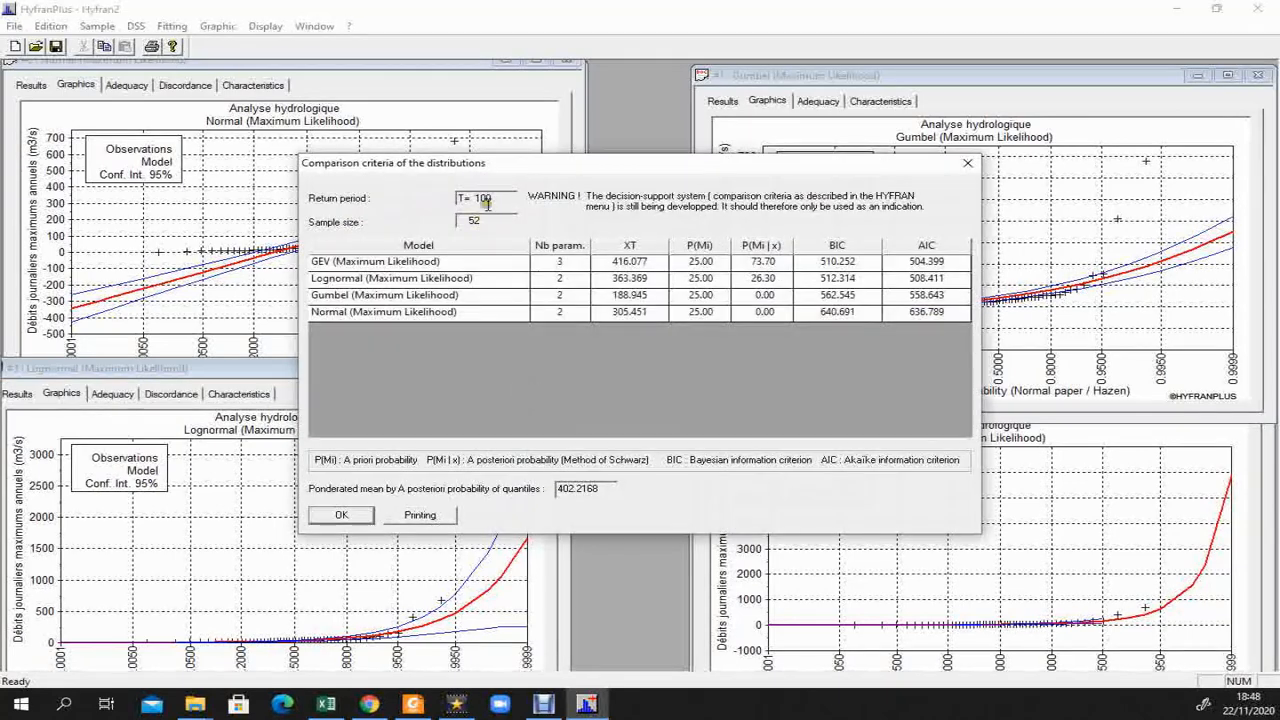
Examine the return period and the models listed in the comparison criteria table.
left_click_drag(488, 199, 474, 199)
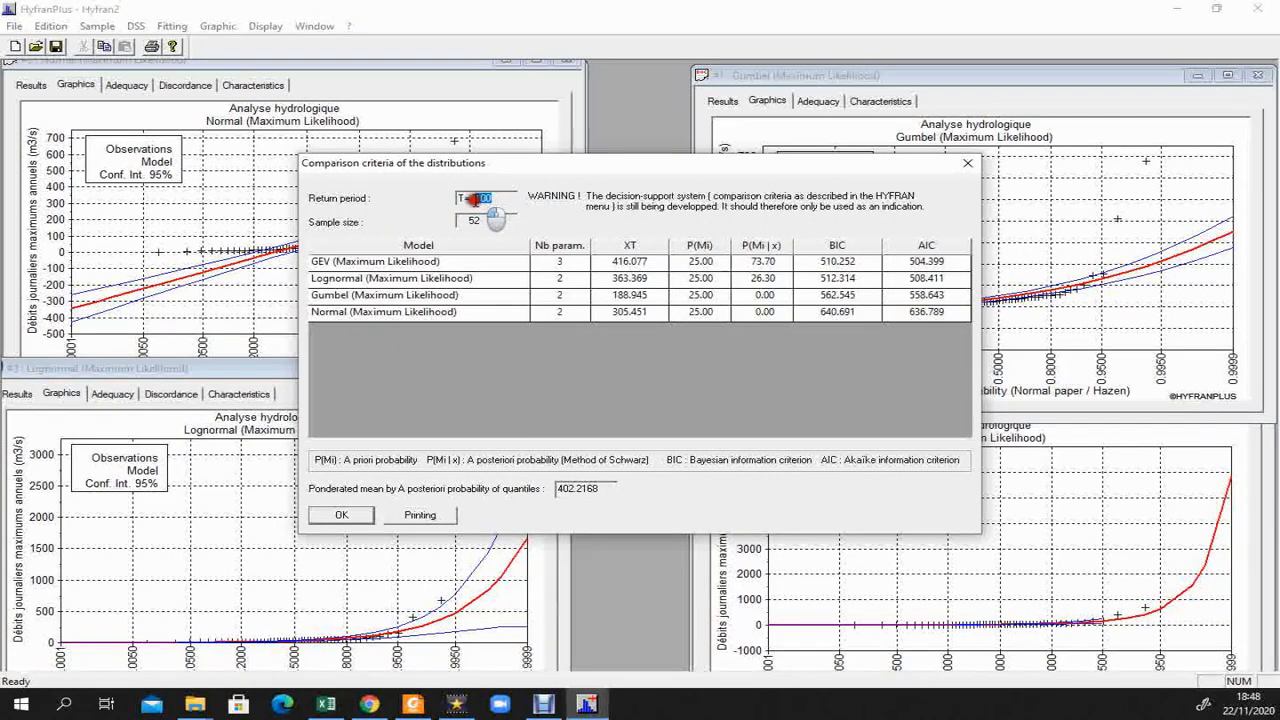
left_click_drag(608, 164, 597, 134)
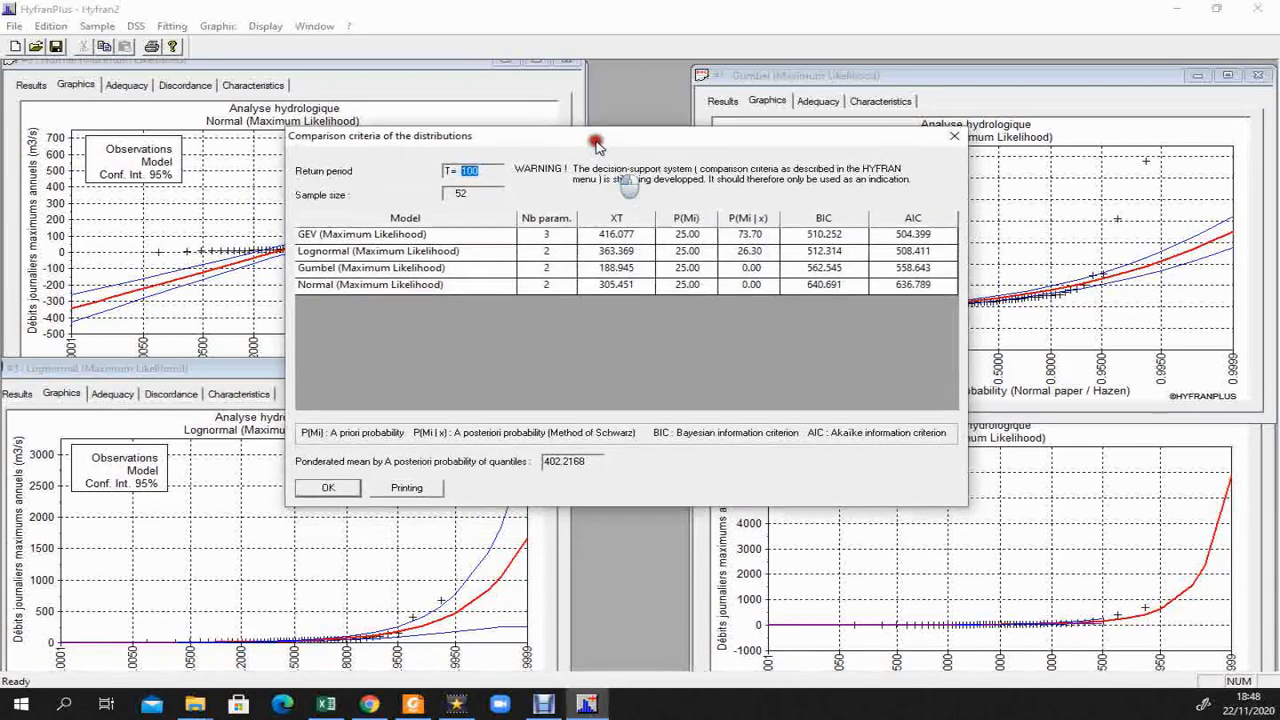
left_click(337, 230)
left_click(330, 248)
left_click(337, 281)
left_click(335, 264)
left_click(335, 248)
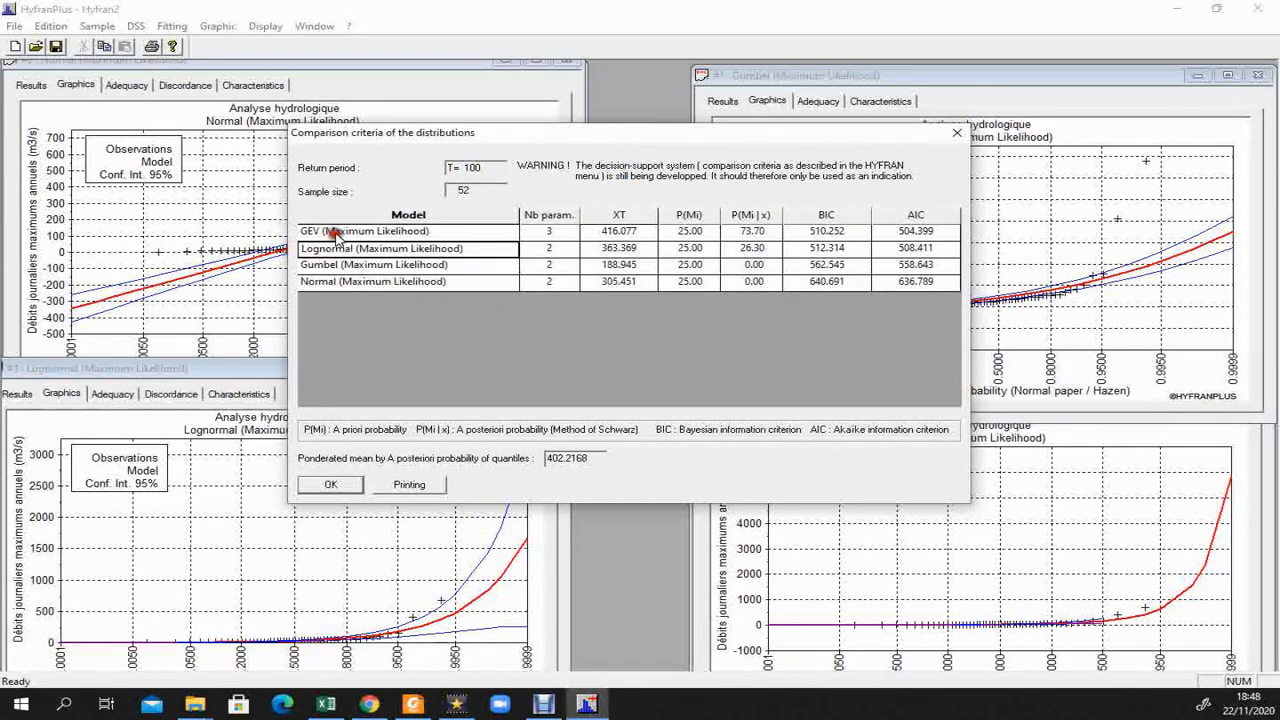
left_click(335, 231)
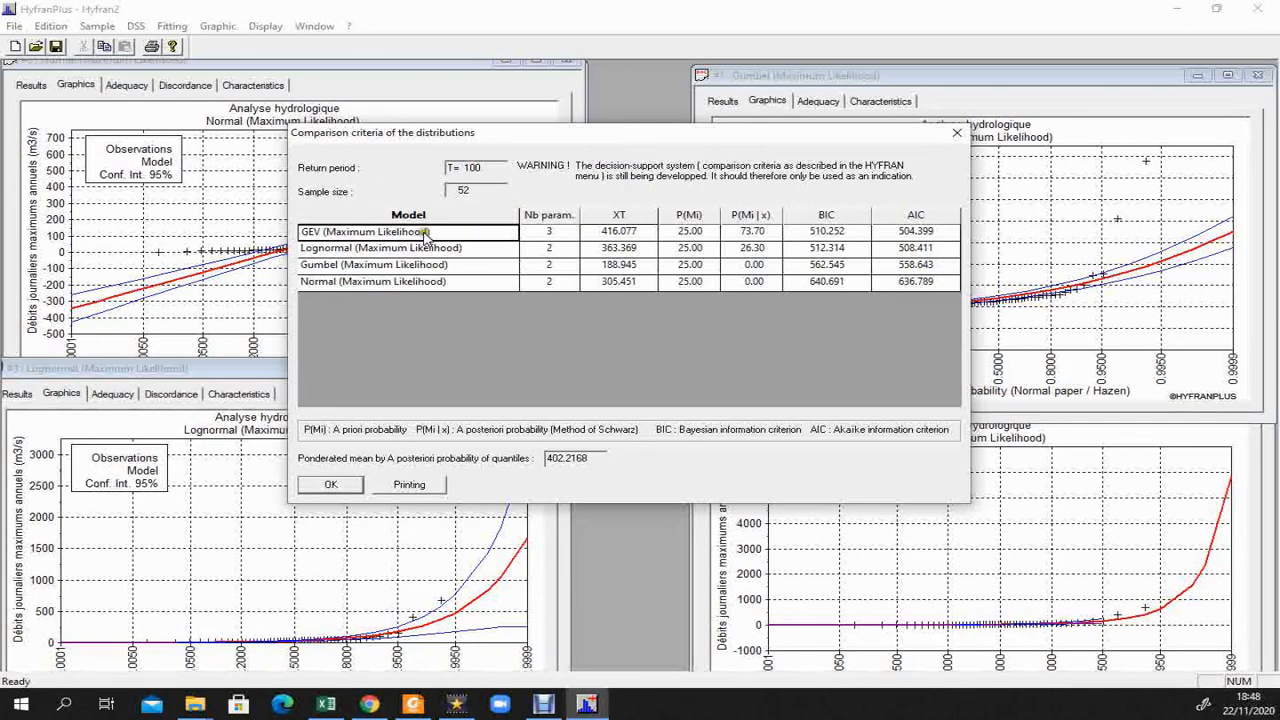
Compare the BIC and AIC values of the four distributions in the comparison table.
left_click(826, 214)
left_click(915, 214)
left_click(826, 214)
left_click(930, 216)
left_click(824, 214)
left_click(929, 218)
left_click(852, 217)
left_click(915, 216)
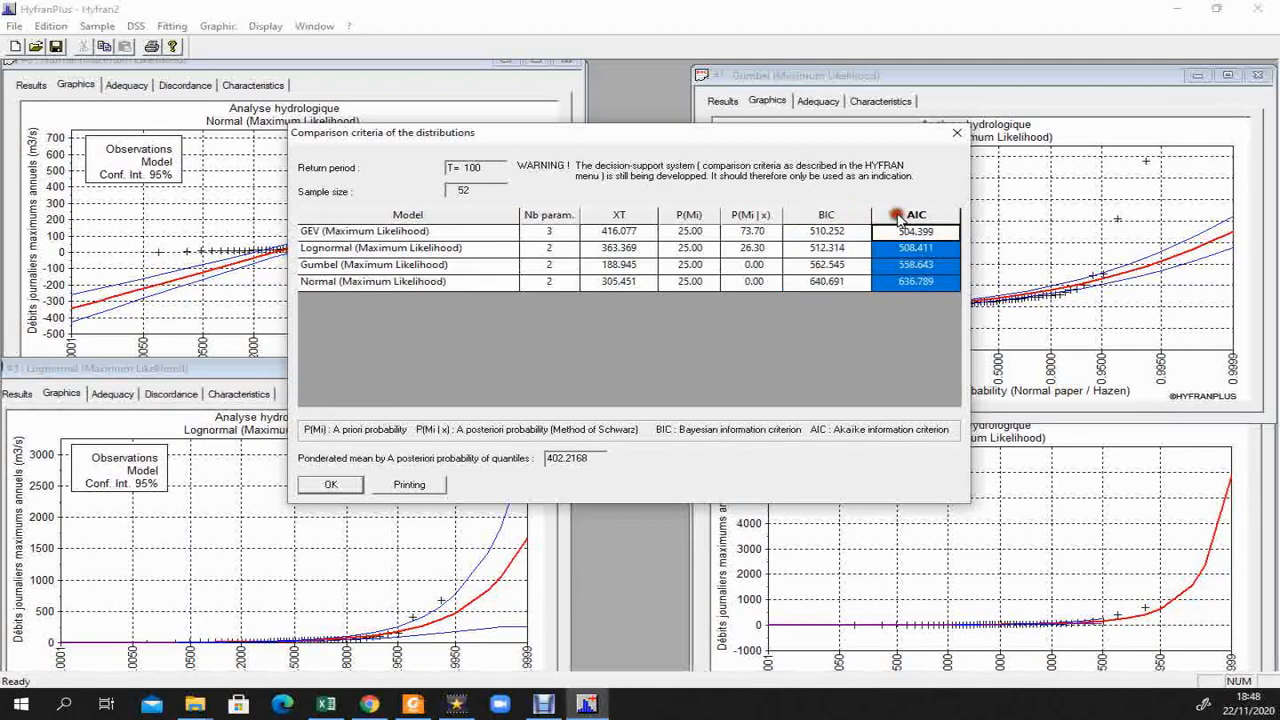
left_click(826, 216)
left_click(916, 216)
left_click(830, 218)
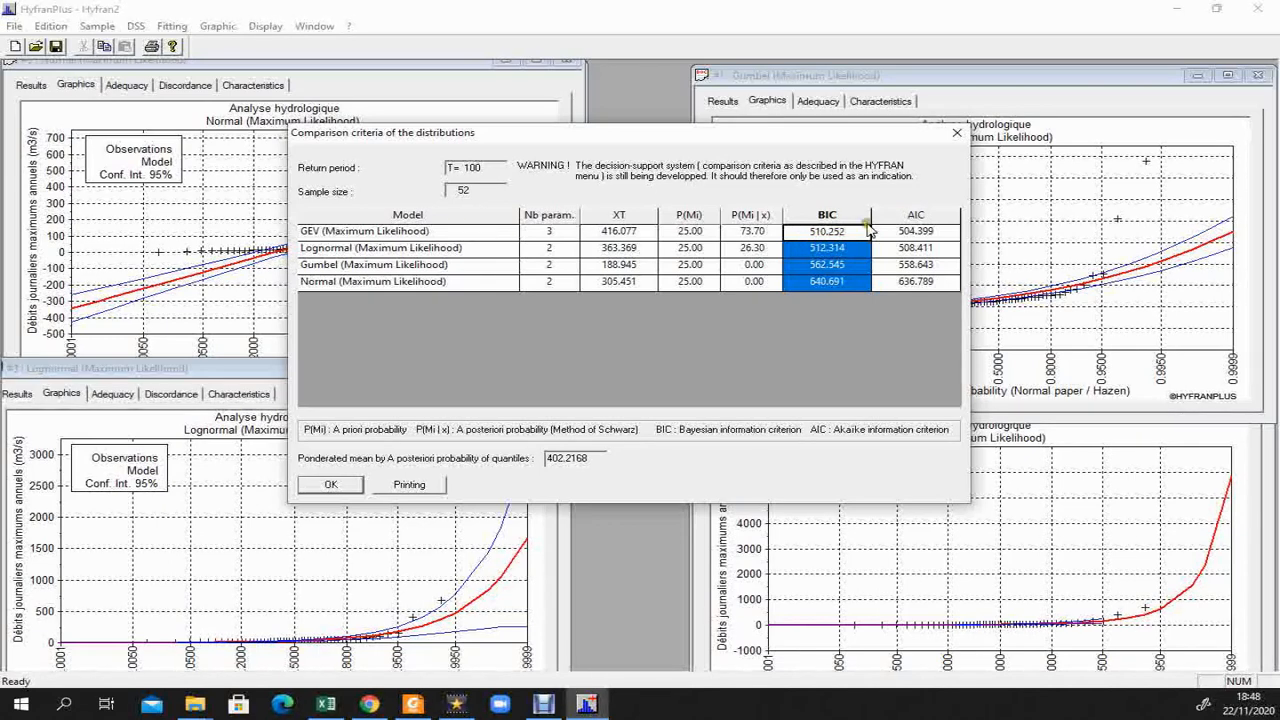
left_click(821, 283)
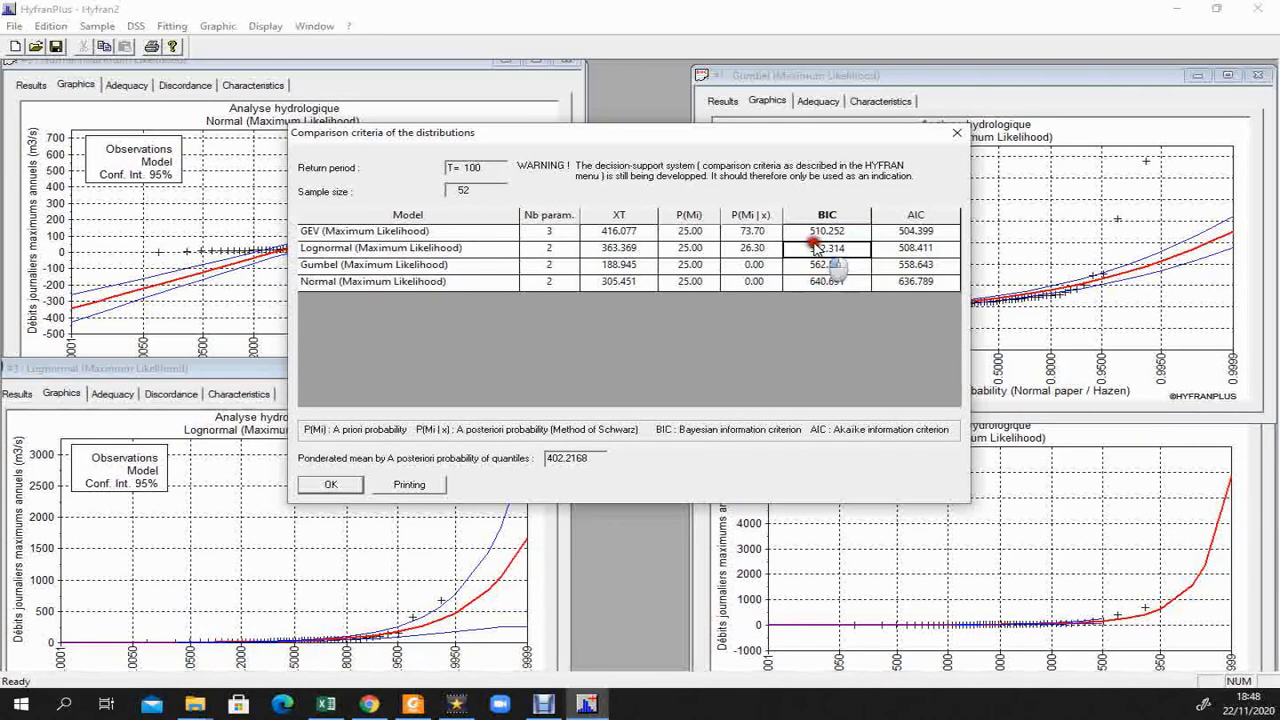
left_click(820, 253)
left_click_drag(821, 264, 944, 282)
left_click_drag(832, 232, 815, 285)
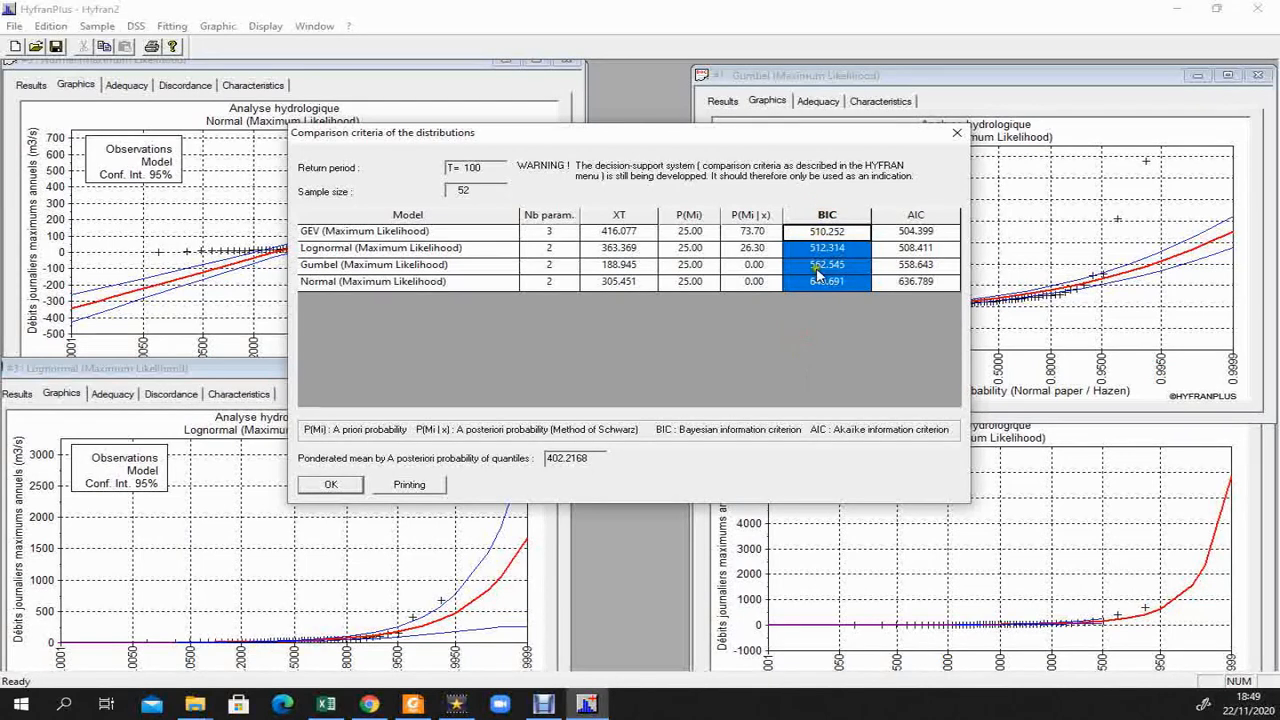
Examine the BIC and AIC values in the GEV row, and close the comparison criteria.
left_click(821, 234)
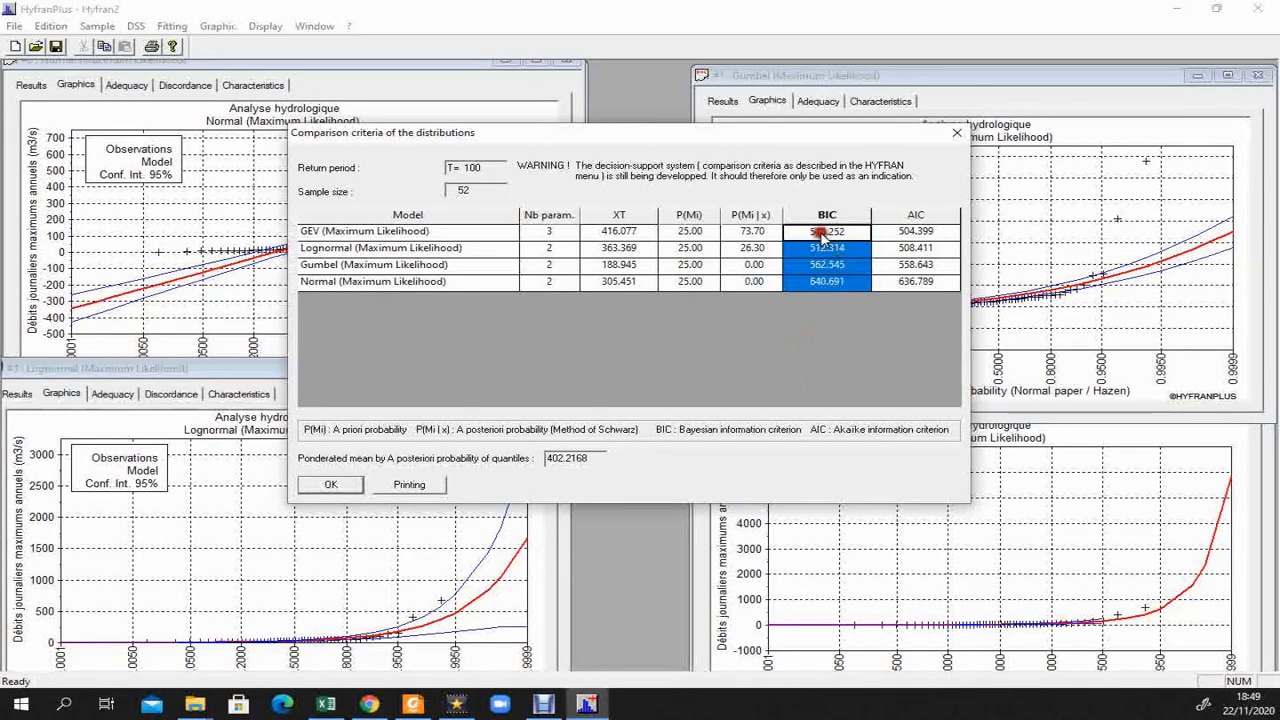
left_click(906, 234)
left_click(435, 235)
left_click(905, 235)
left_click(822, 237)
left_click(338, 237)
left_click(503, 236)
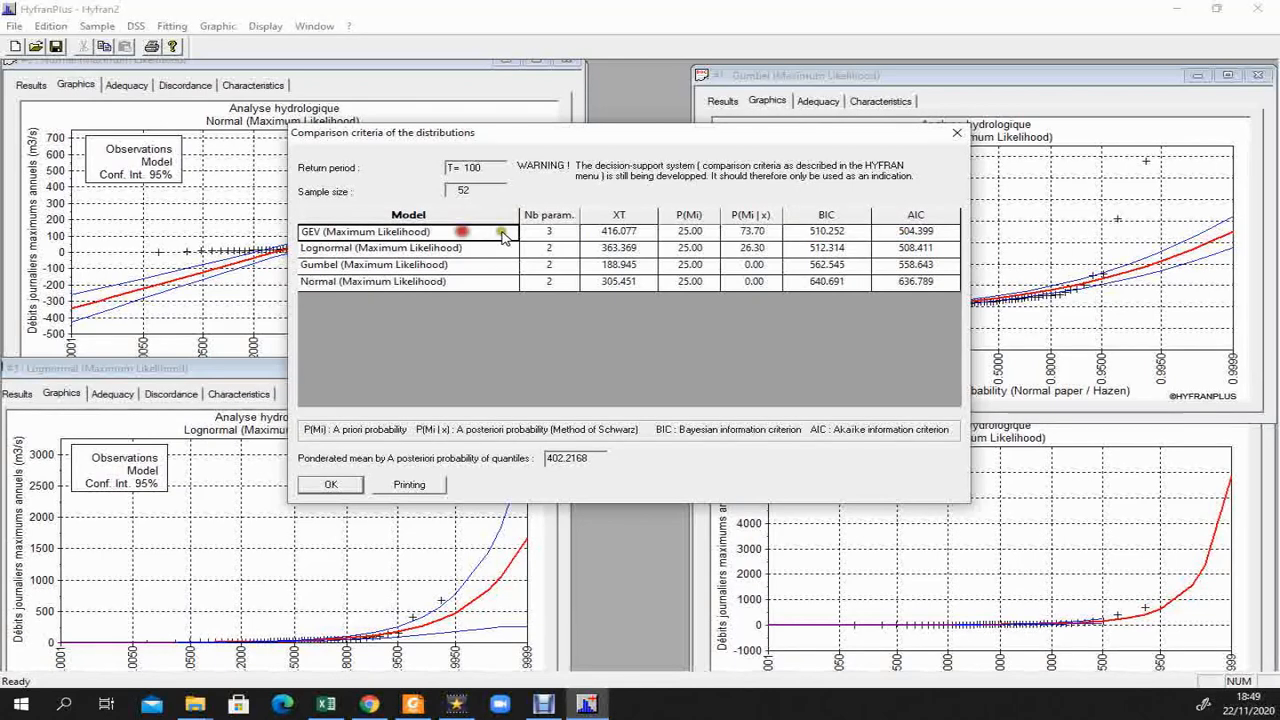
left_click(912, 236)
left_click(583, 235)
left_click(358, 236)
left_click(493, 232)
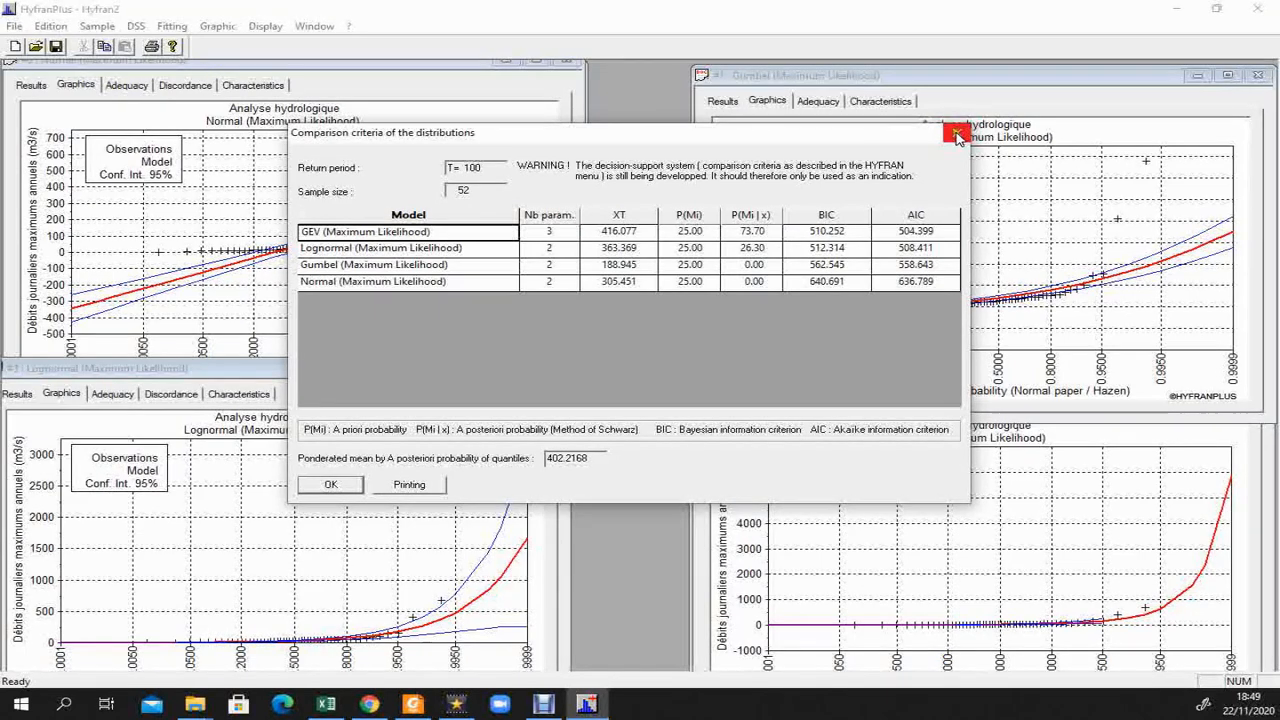
left_click(325, 486)
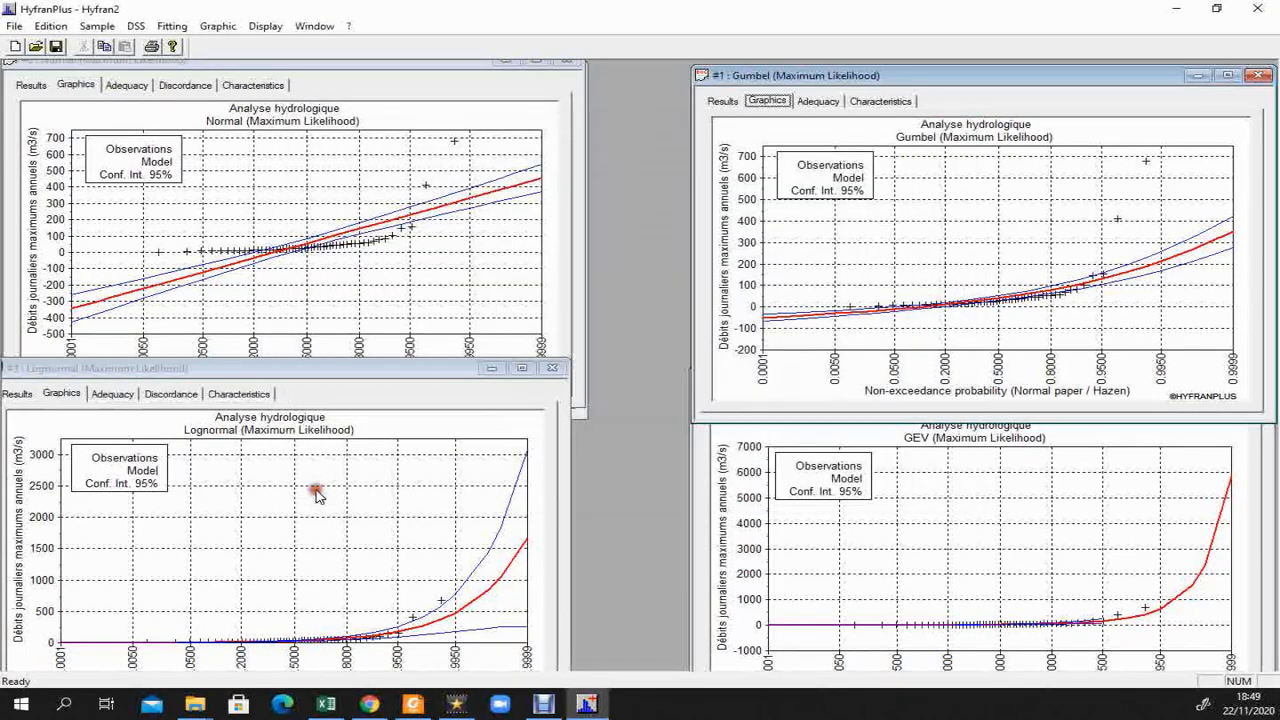
Show the GEV fit's results table and move its window to the middle of the workspace.
left_click(178, 66)
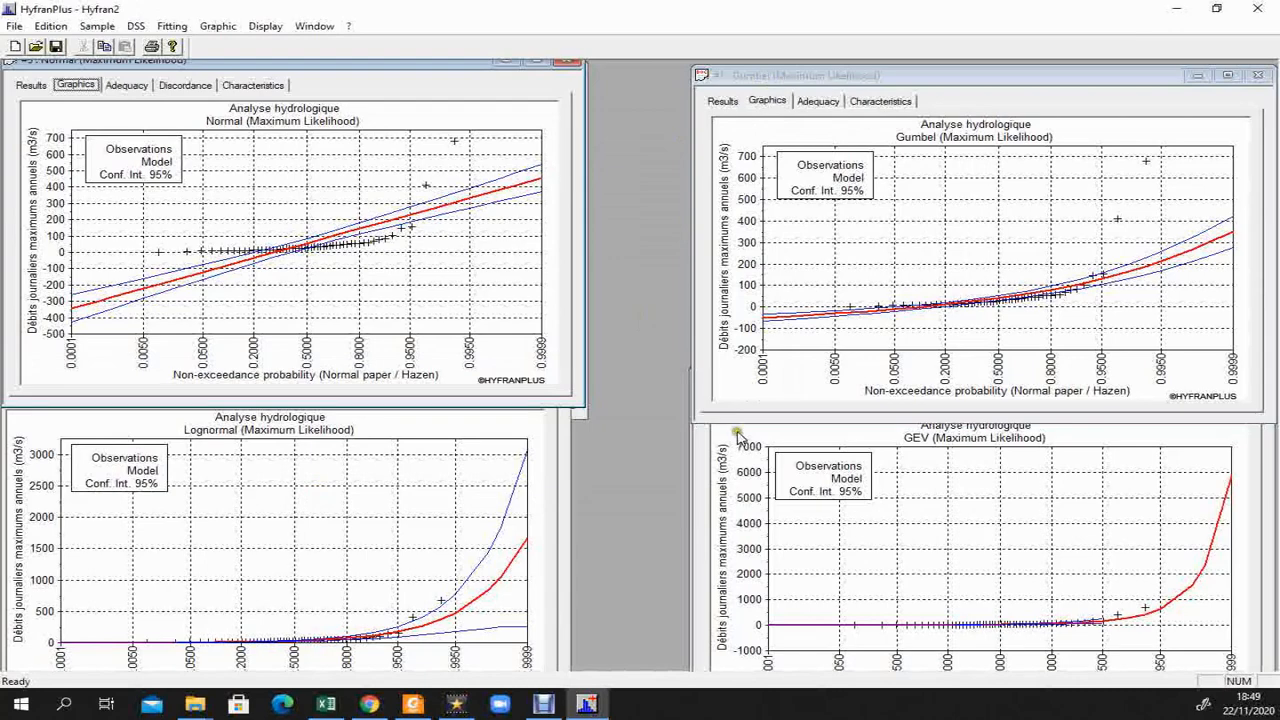
left_click(773, 432)
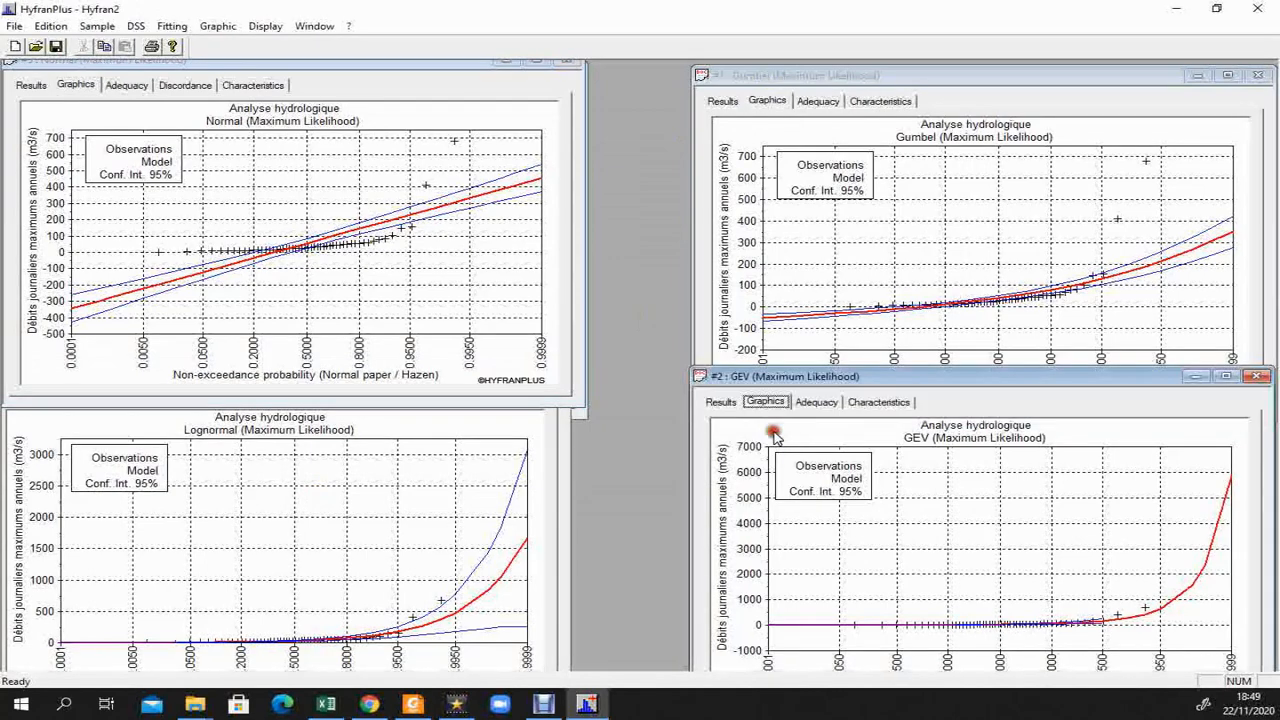
left_click(716, 402)
left_click_drag(944, 377, 551, 123)
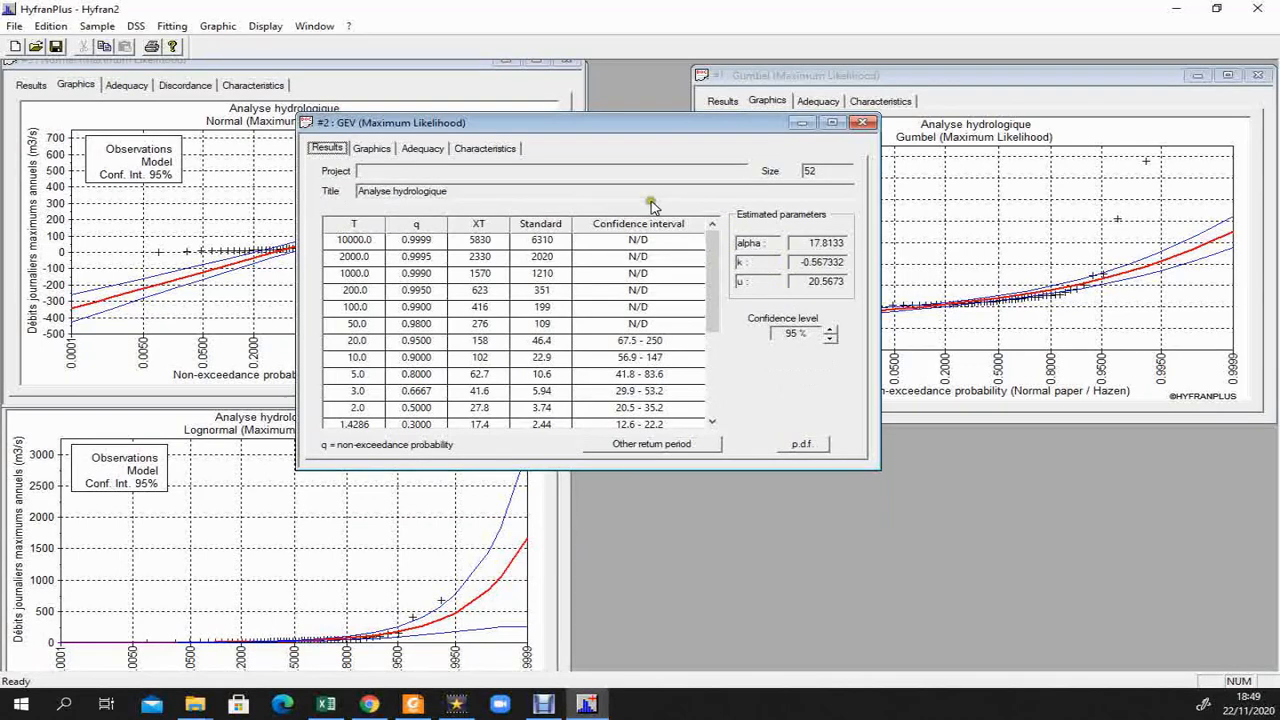
Add a return period of 10 to the GEV results table.
left_click(646, 447)
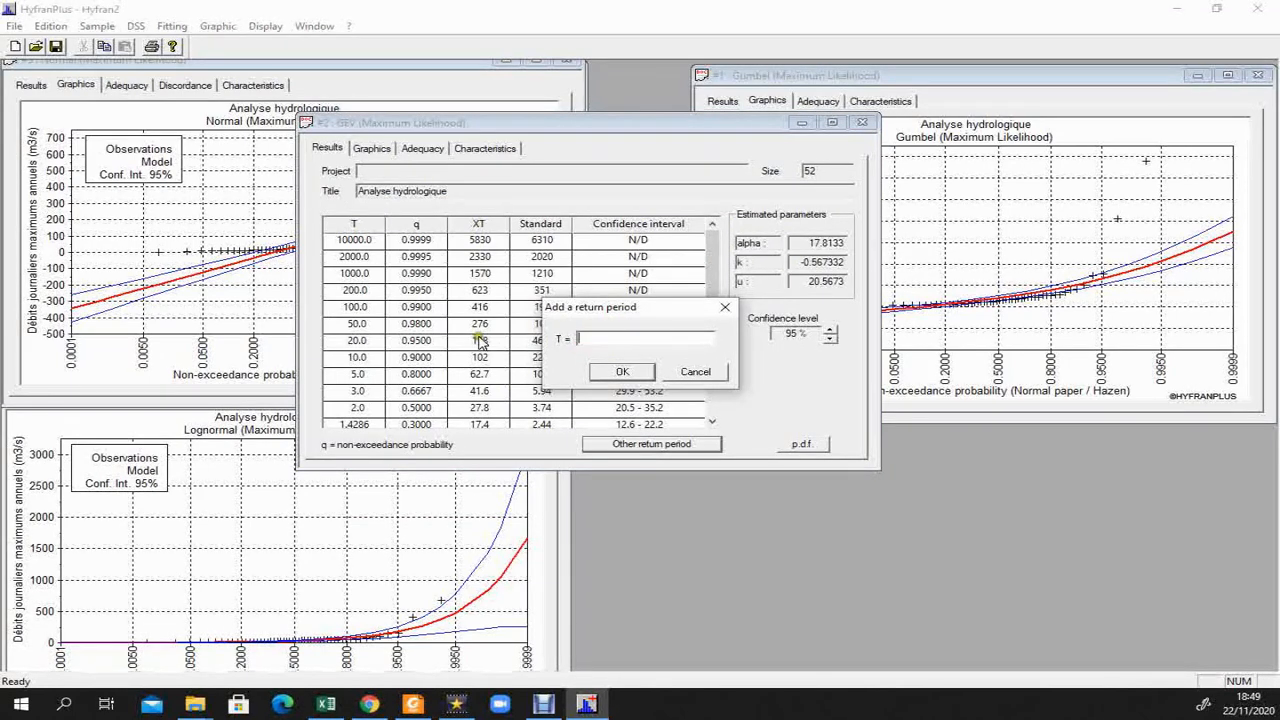
left_click(604, 336)
type("10")
left_click(623, 373)
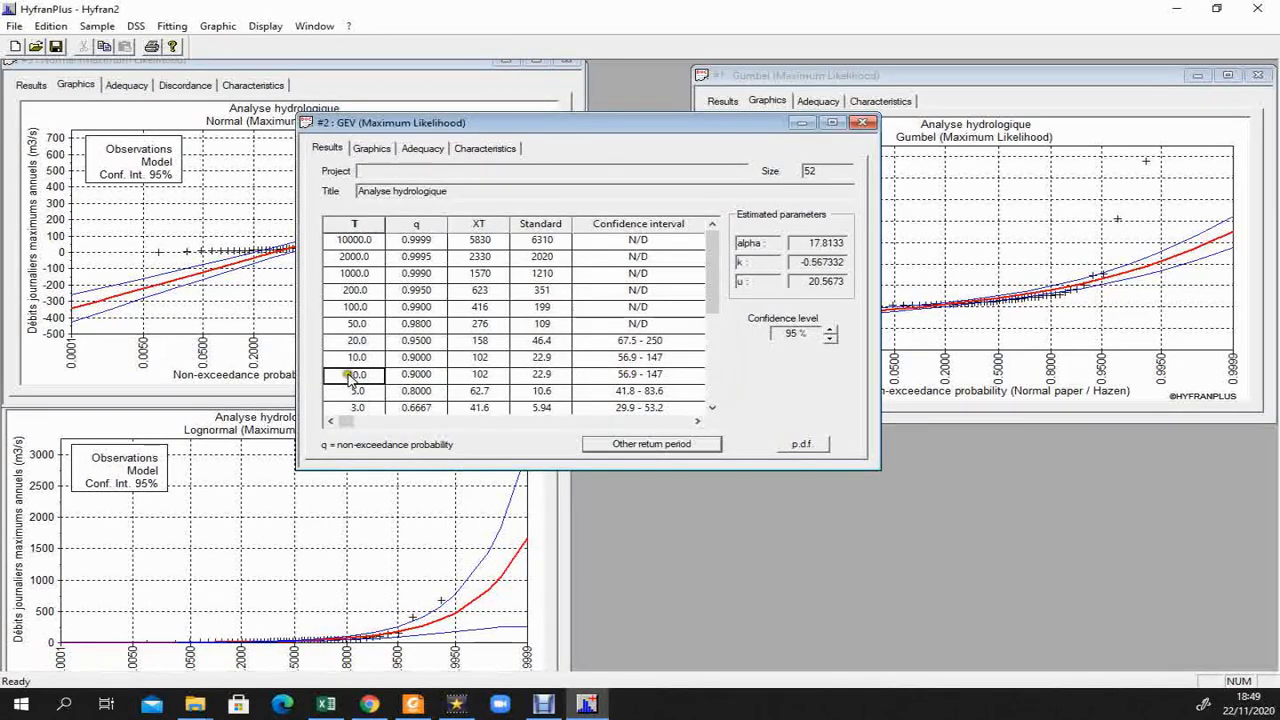
Examine the quantile, standard deviation and confidence interval of the added 10-year return period in the GEV results.
left_click(456, 375)
left_click_drag(456, 376, 674, 376)
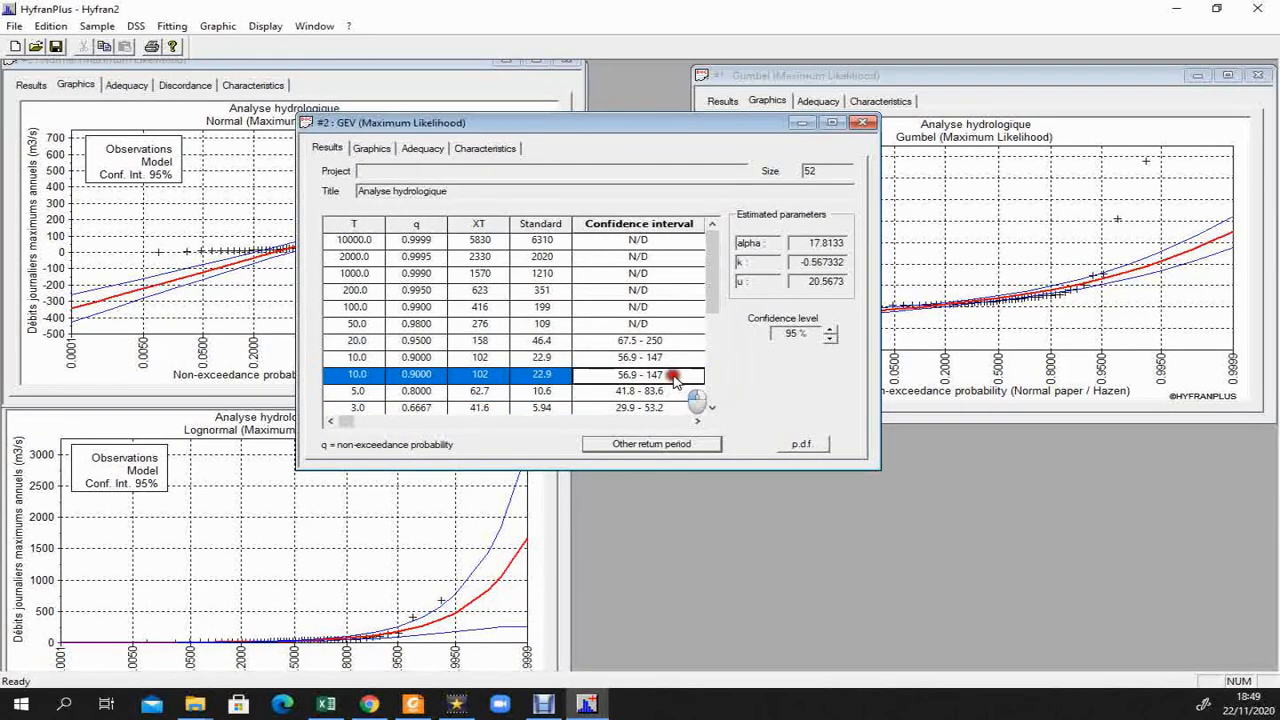
left_click(566, 374)
left_click(495, 376)
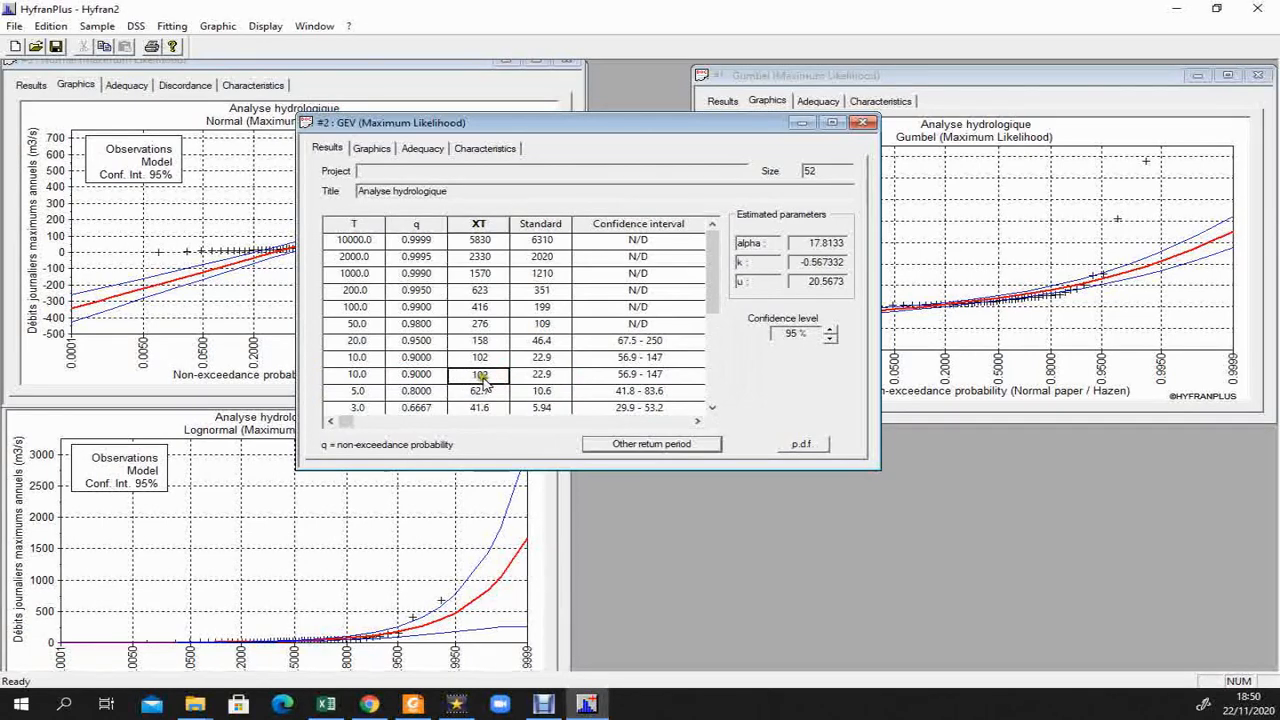
left_click(352, 376)
left_click(452, 377)
left_click(503, 377)
left_click(358, 369)
left_click(474, 372)
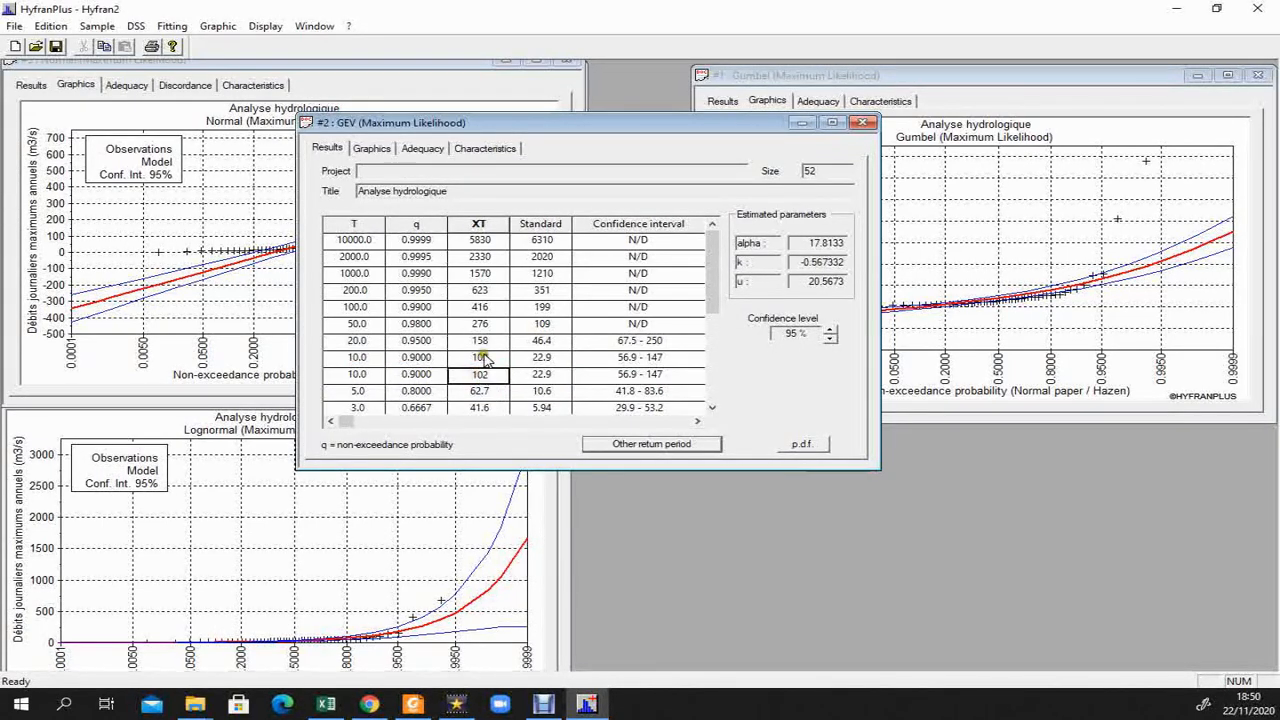
left_click(481, 375)
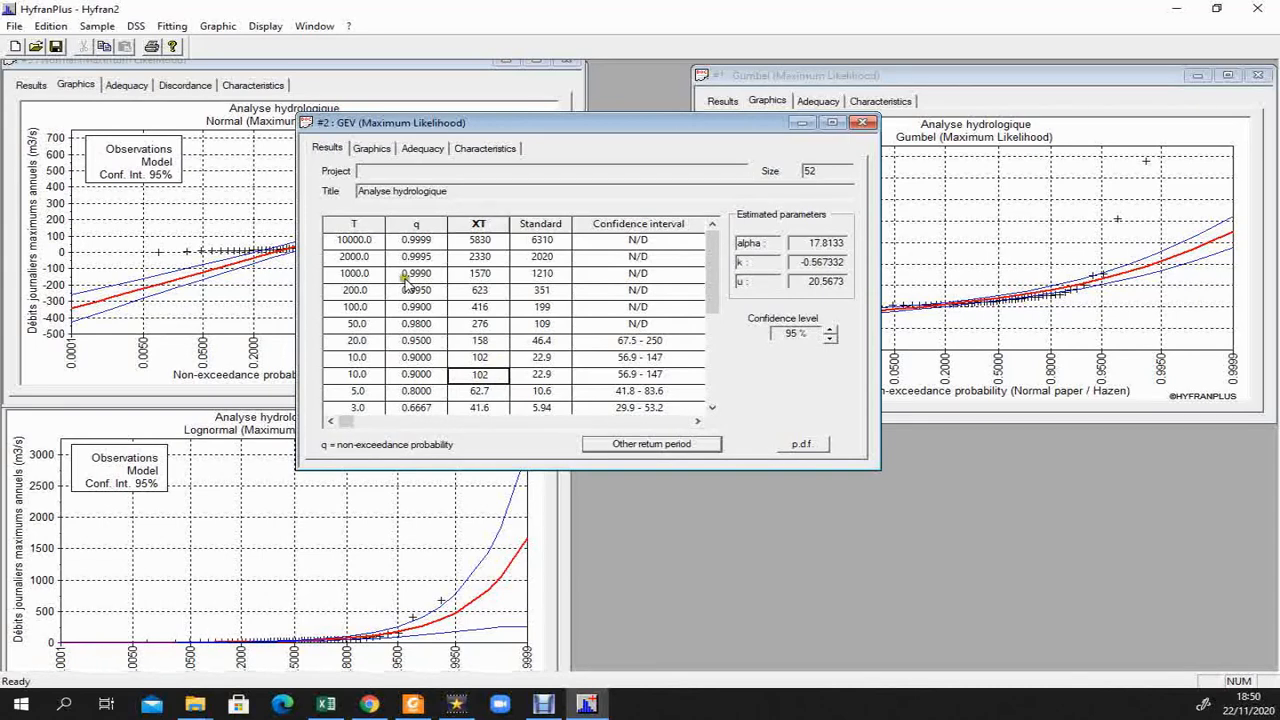